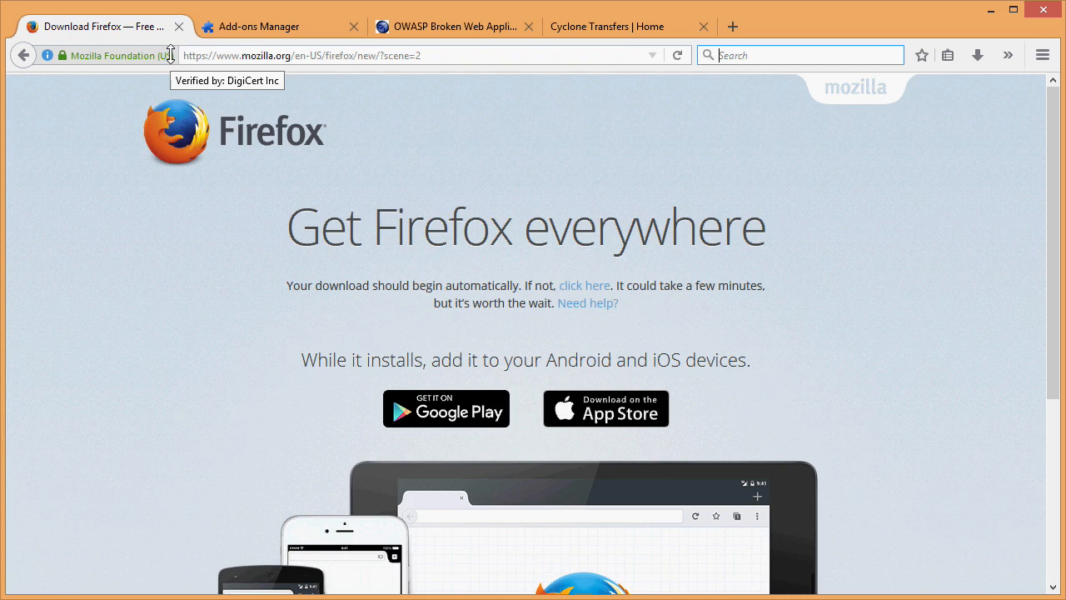
- Look over the Add-ons Manager and OWASP tabs, then switch to the Cyclone Transfers site
click(241, 30)
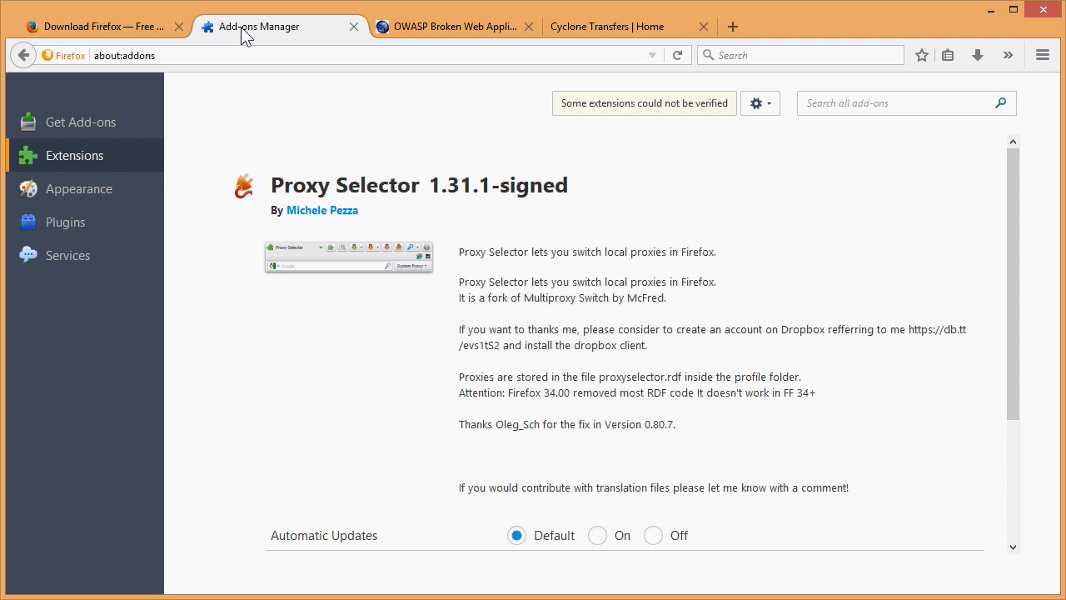
click(408, 33)
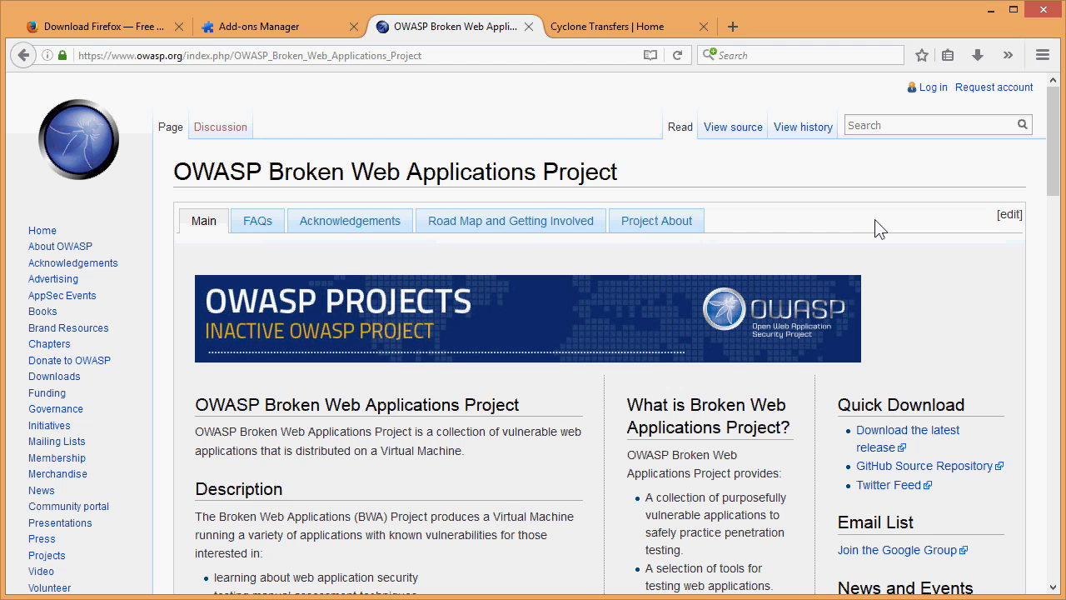
click(635, 29)
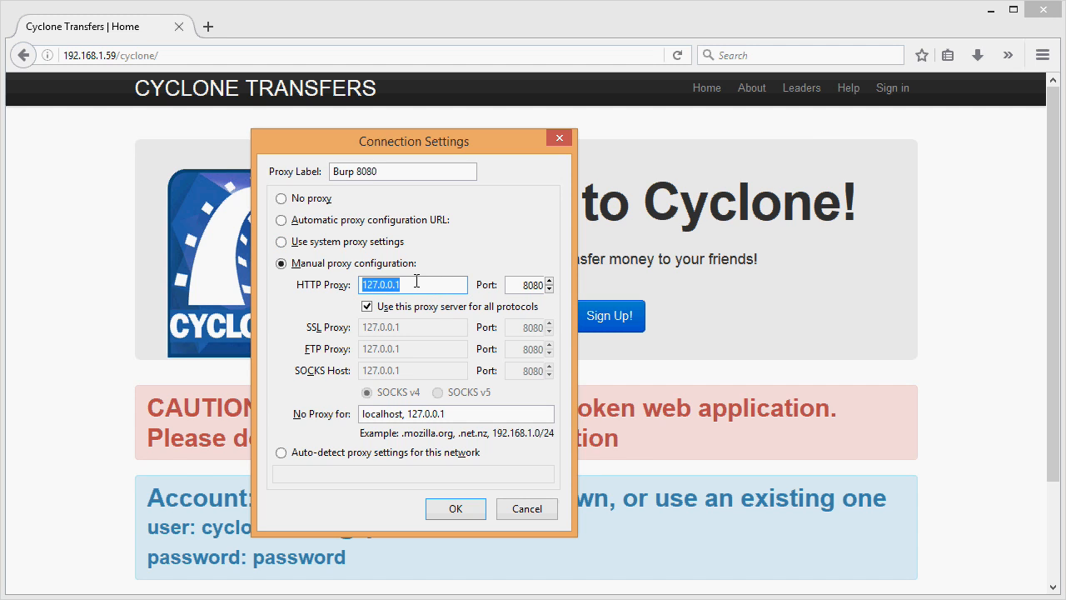
- Select the 8080 port value in the Burp 8080 connection settings
double_click(516, 284)
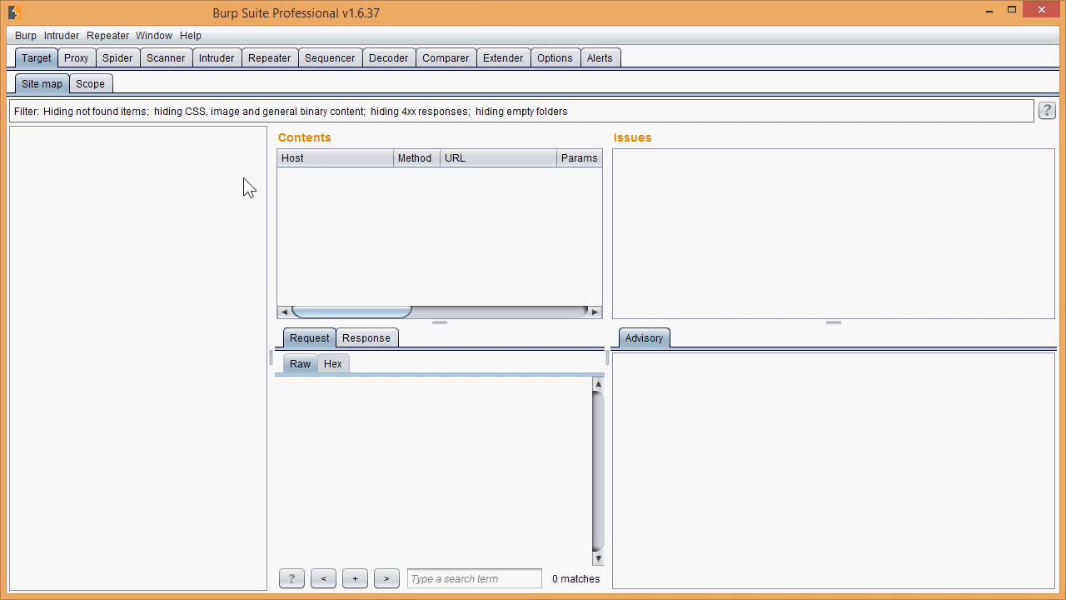
- Open Target > Scope to view the empty include list and logout exclusions
click(42, 60)
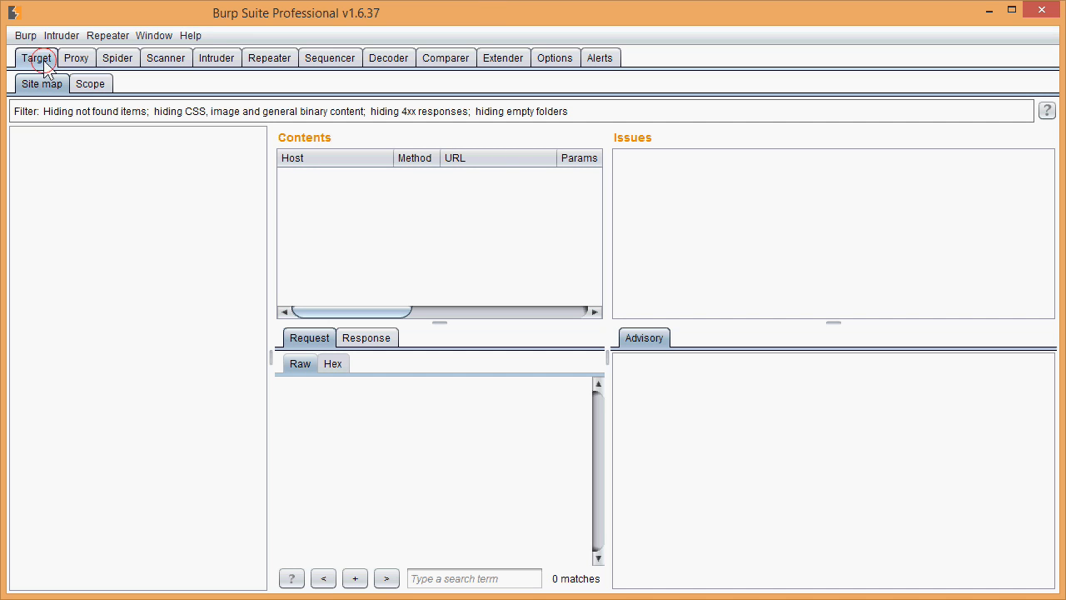
click(89, 85)
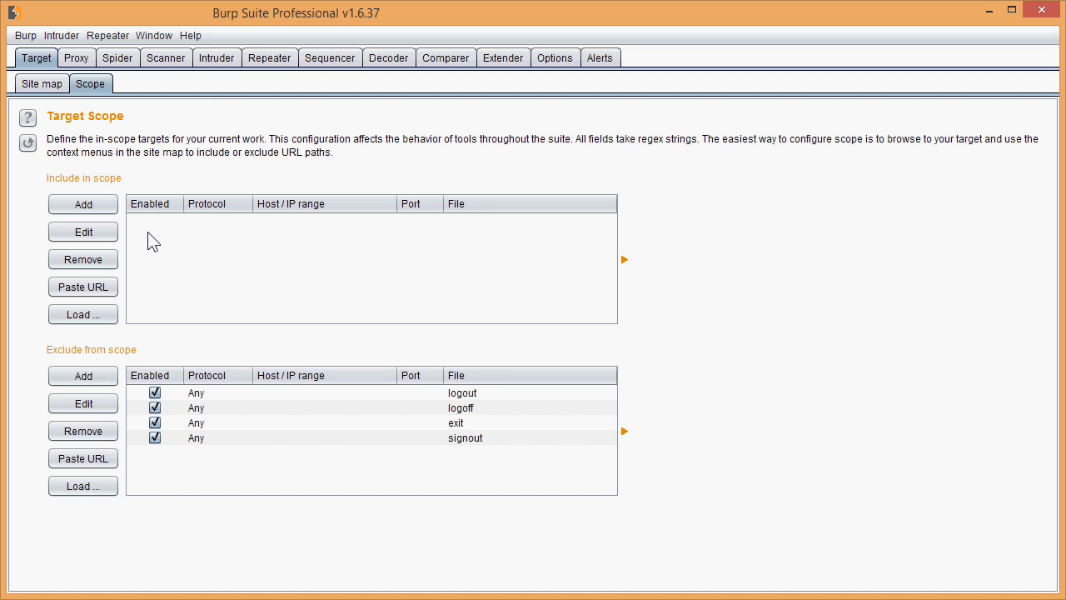
- Paste the Cyclone URL into the include list twice and open the second rule for editing
click(108, 286)
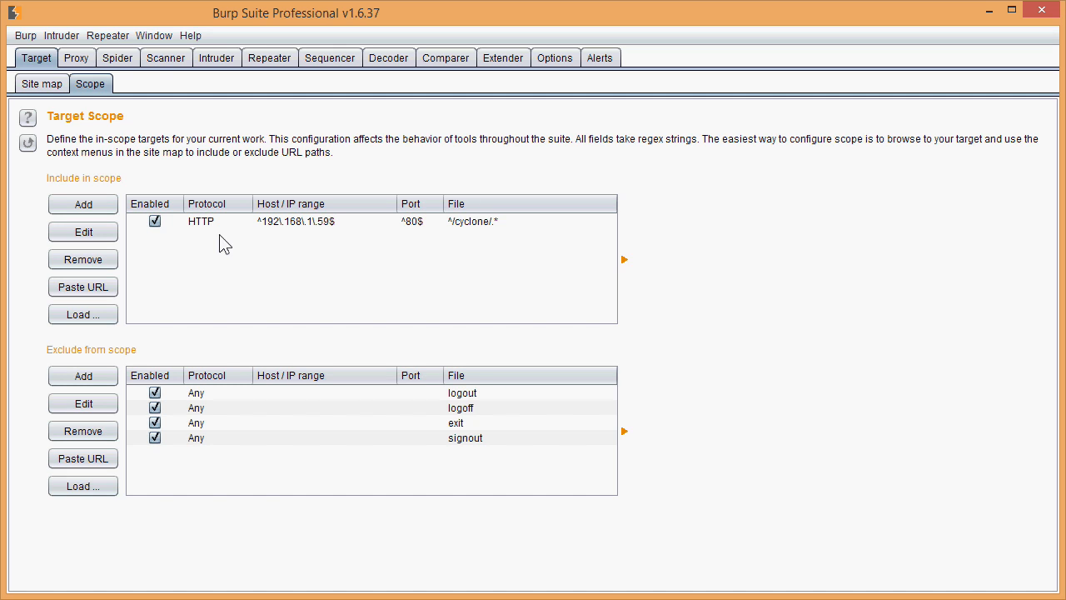
click(207, 224)
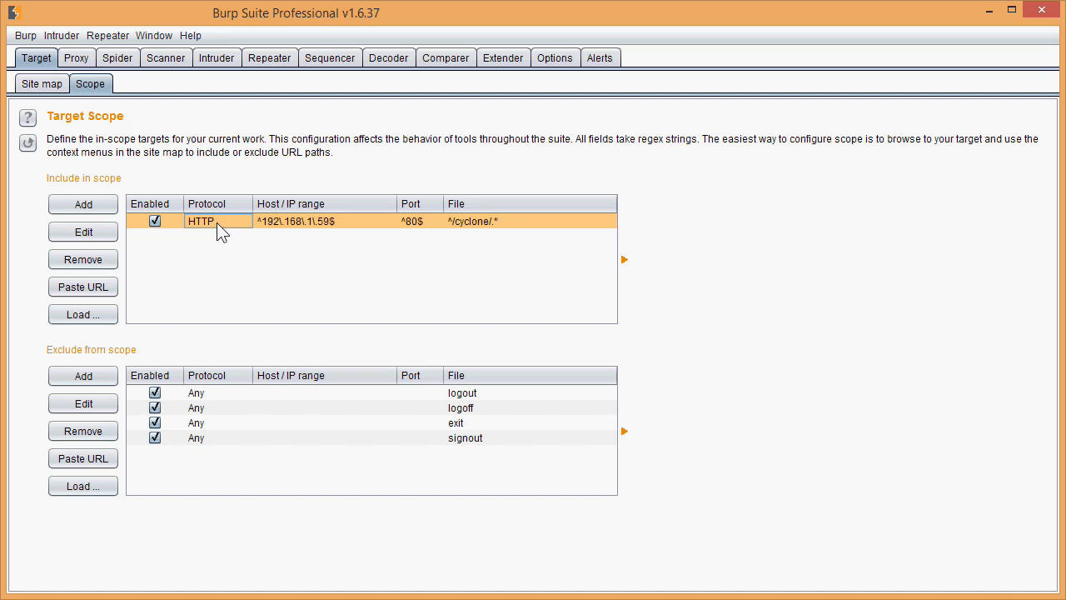
click(97, 289)
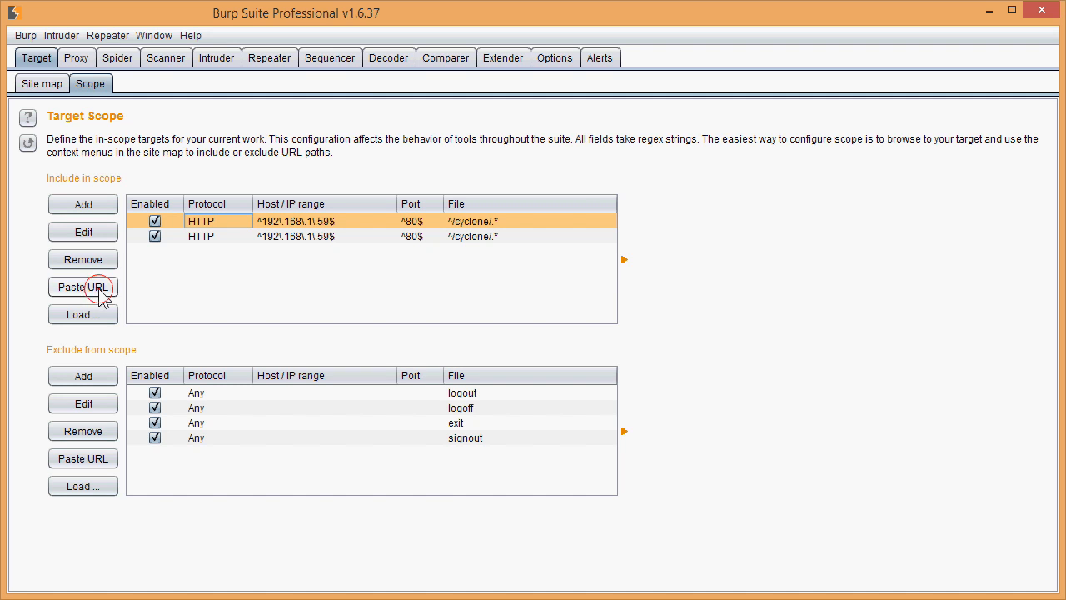
click(223, 236)
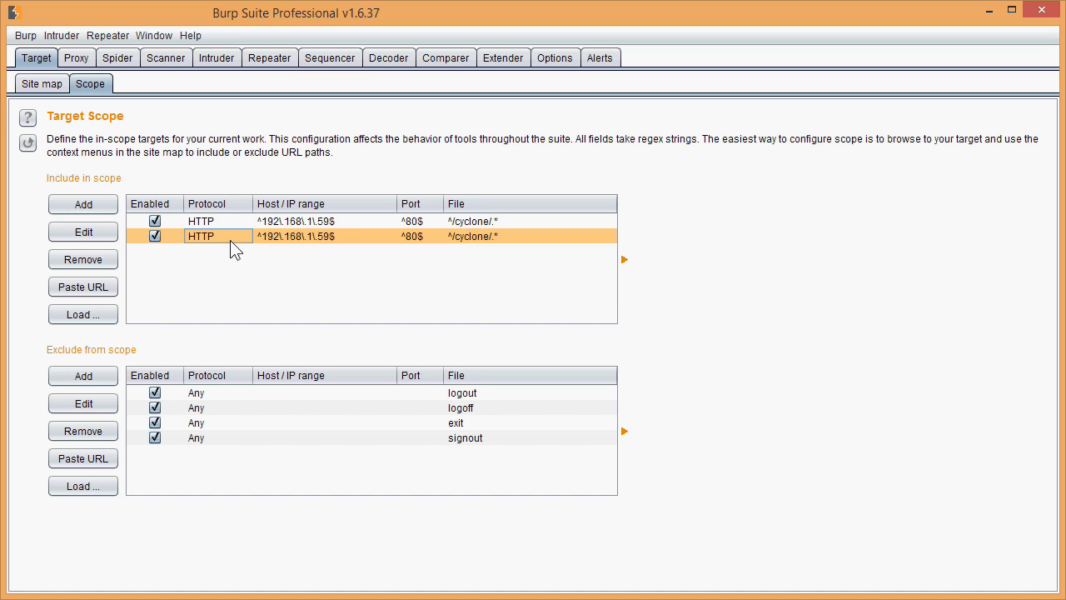
click(229, 237)
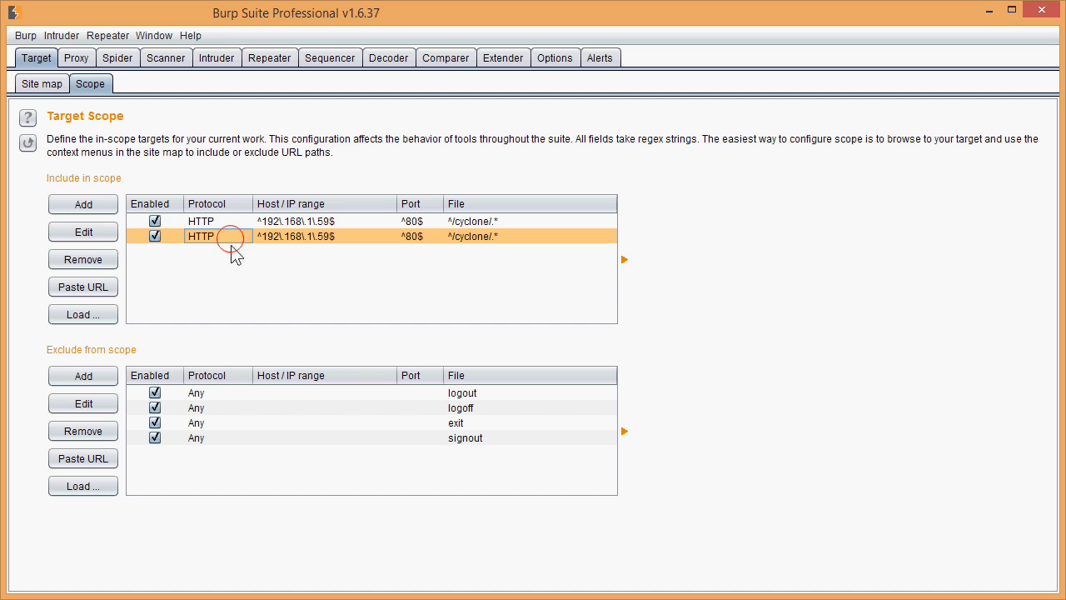
click(99, 240)
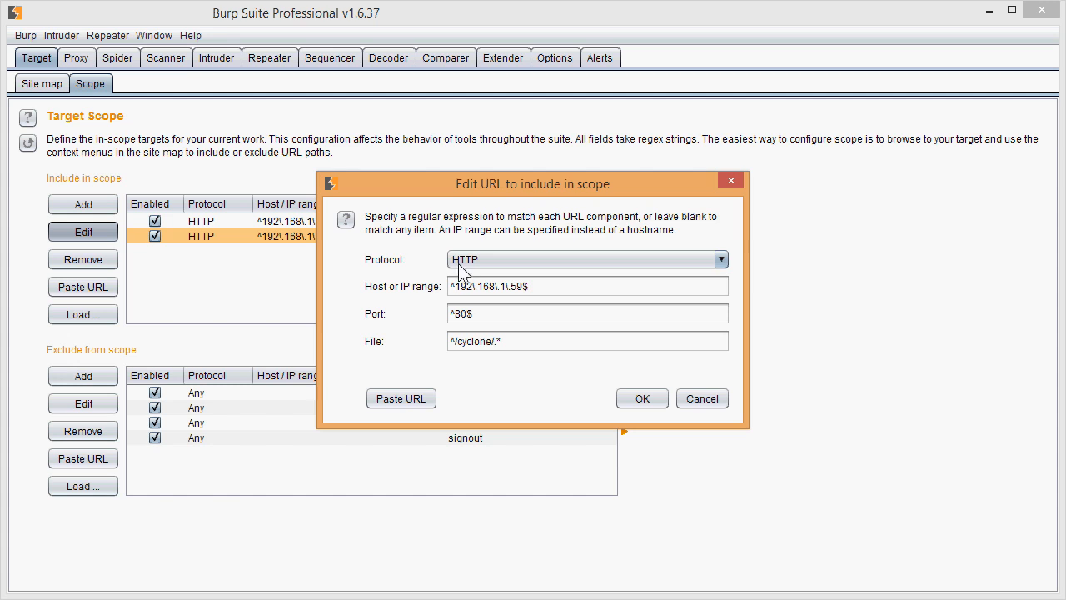
- Change the second Cyclone scope rule to HTTPS with port ^443$ and save it
click(530, 259)
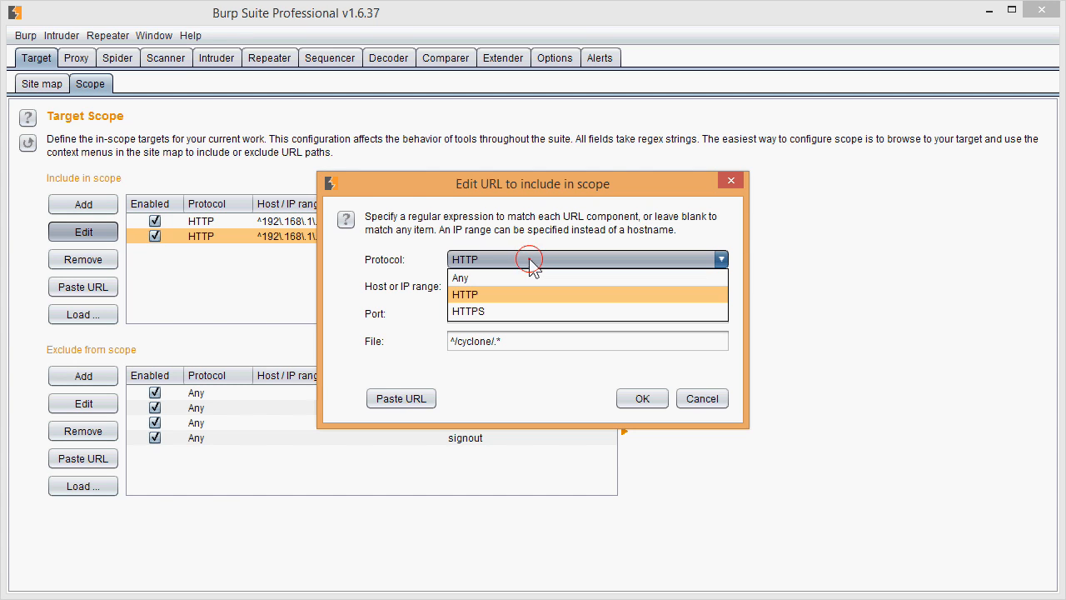
click(525, 311)
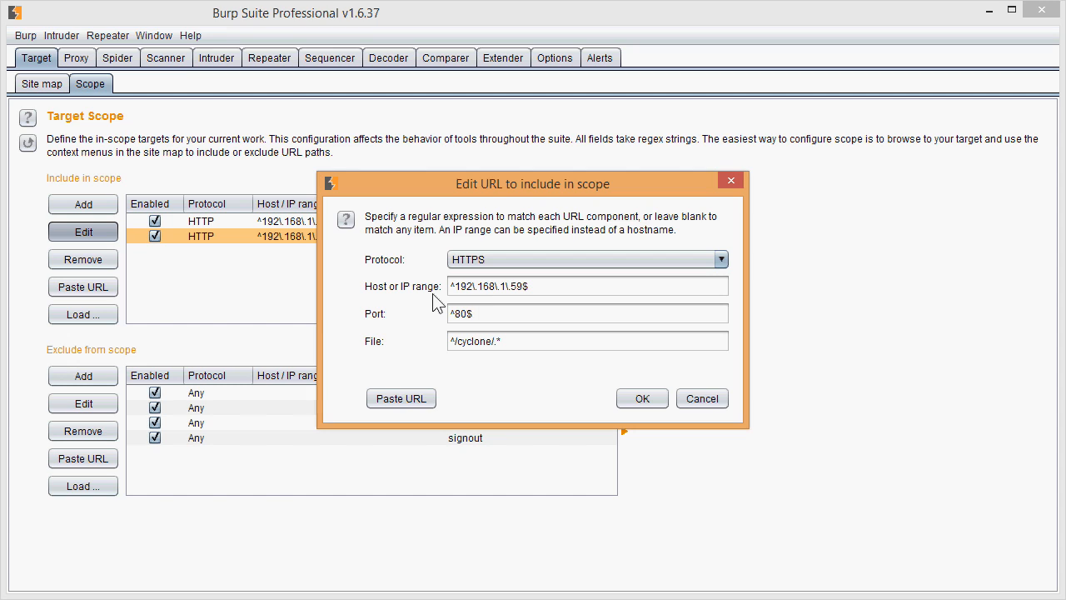
click(461, 313)
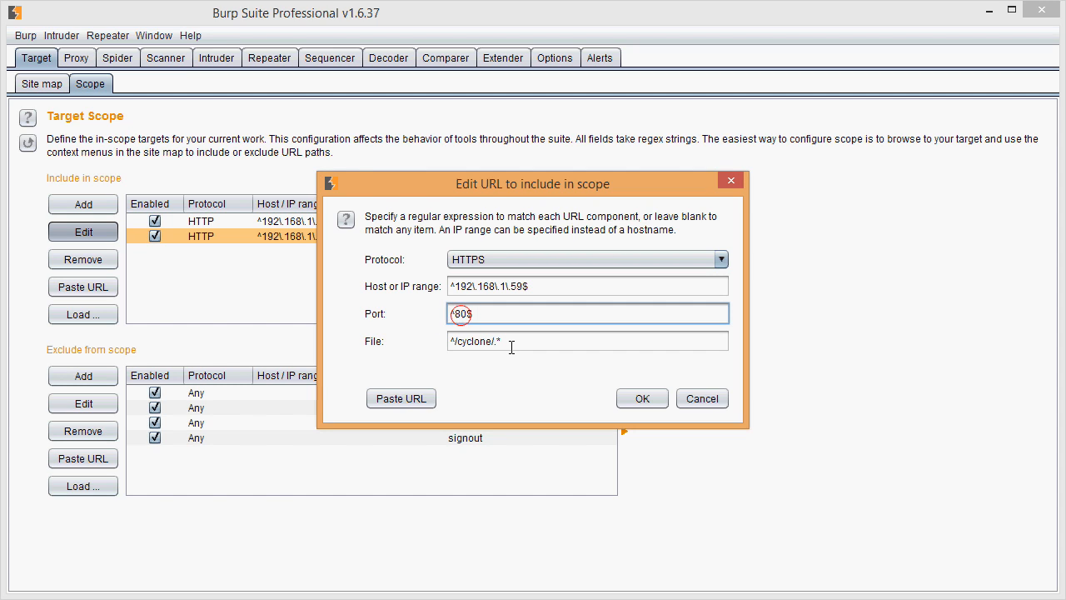
key(BackSpace)
key(BackSpace)
text(443)
click(409, 350)
click(635, 398)
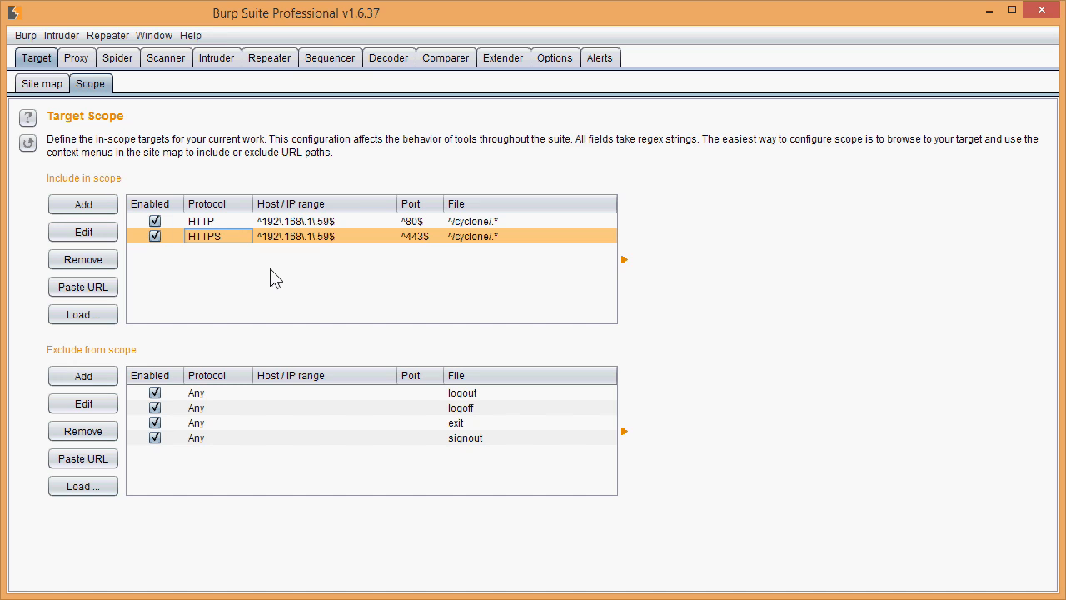
- Review Scanner live scanning: active scanning uses suite scope, passive scanning covers everything
click(785, 233)
click(163, 60)
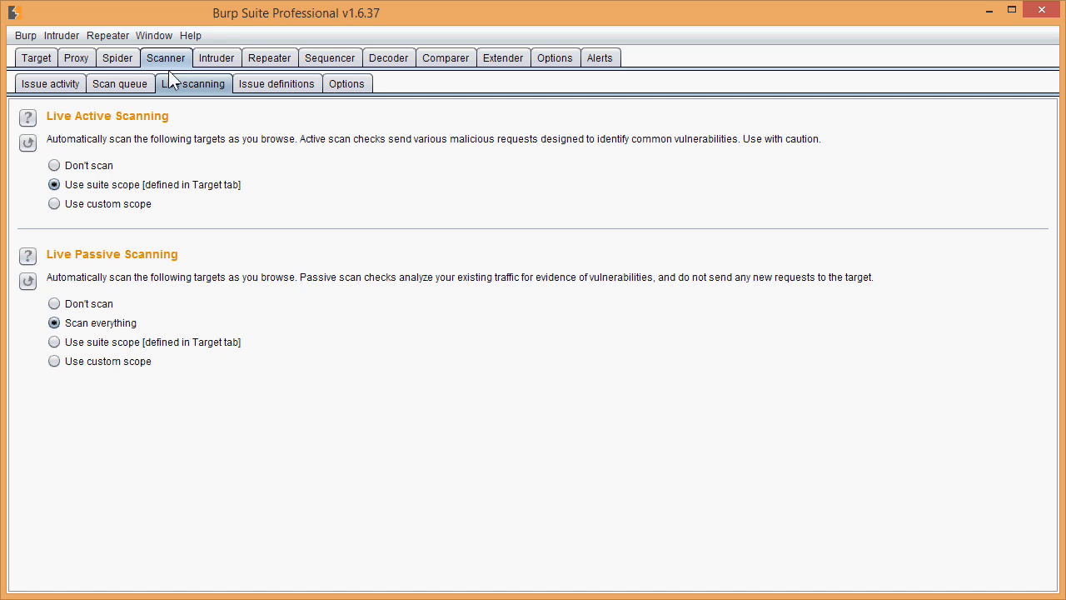
click(180, 84)
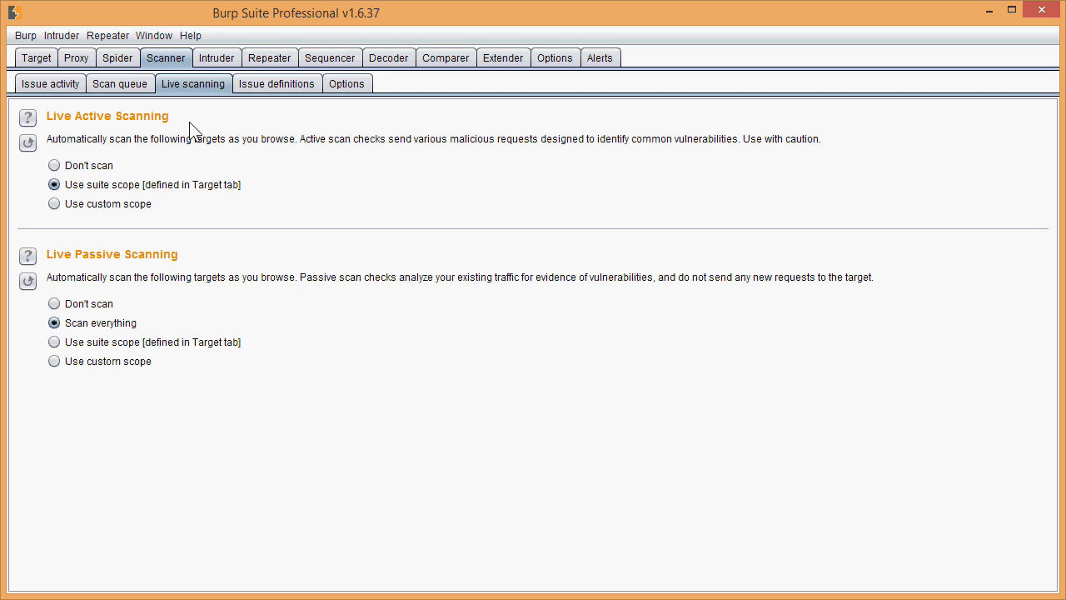
click(57, 187)
- In Scanner Options, restore the default attack insertion point settings
click(109, 324)
click(910, 156)
click(360, 95)
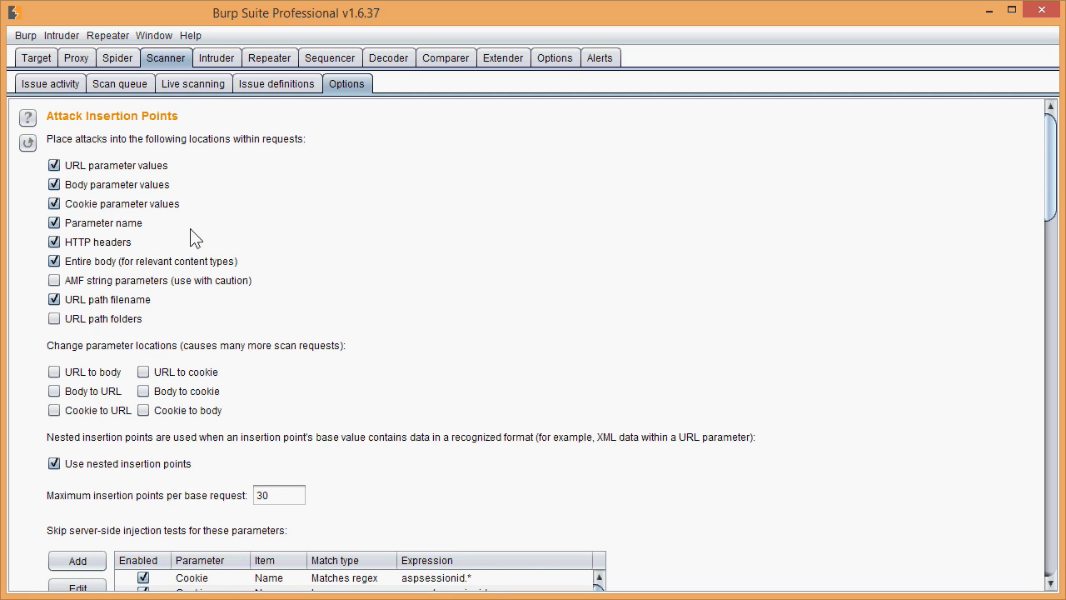
click(27, 143)
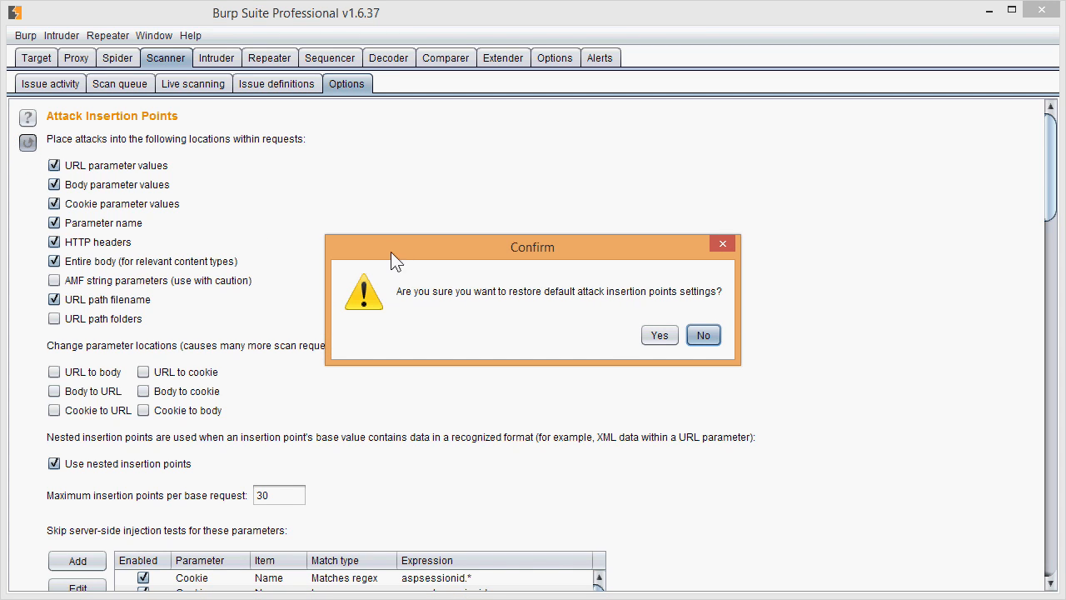
click(651, 334)
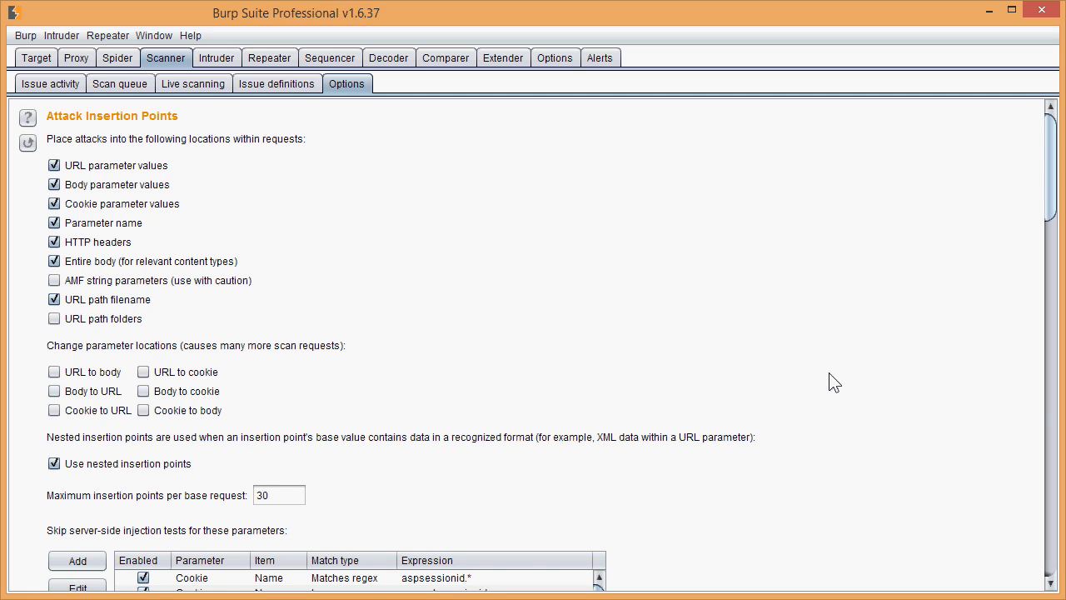
- Throttle active scanning to 100 ms between requests with random variations added
click(1048, 200)
drag(1048, 201, 1047, 375)
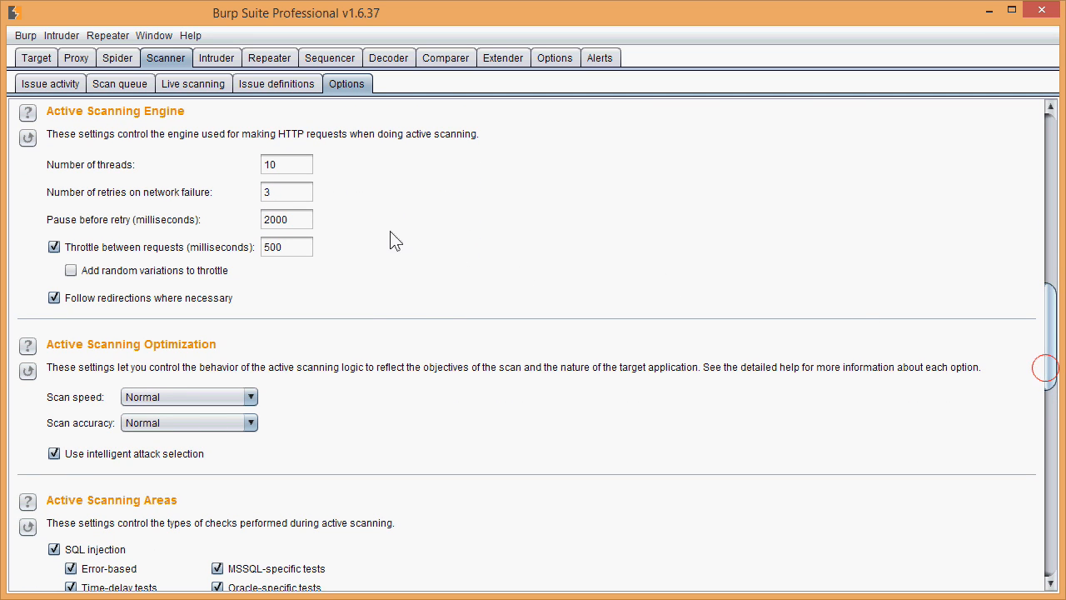
click(301, 168)
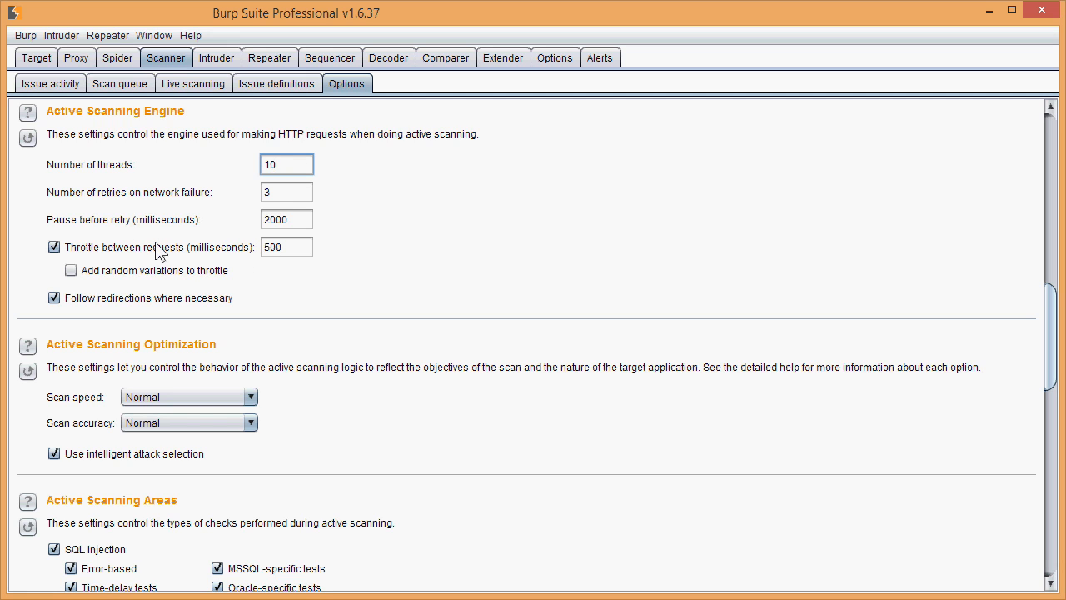
click(54, 248)
drag(289, 249, 257, 254)
text(100)
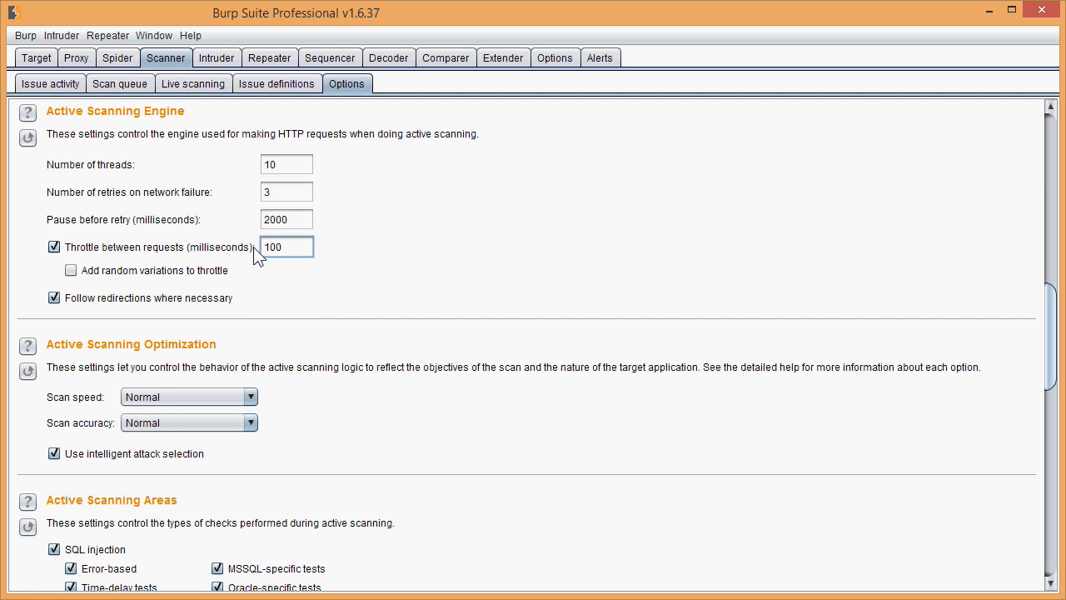
click(218, 271)
drag(1050, 386, 1049, 418)
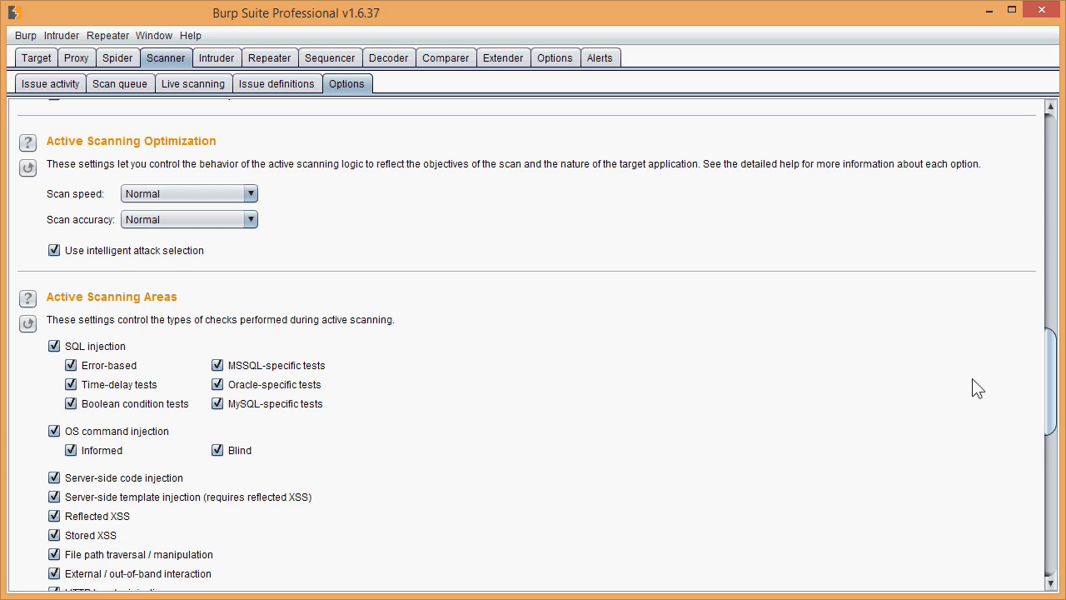
- Toggle the MSSQL- and MySQL-specific SQL injection tests off and back on
drag(1050, 386, 1041, 433)
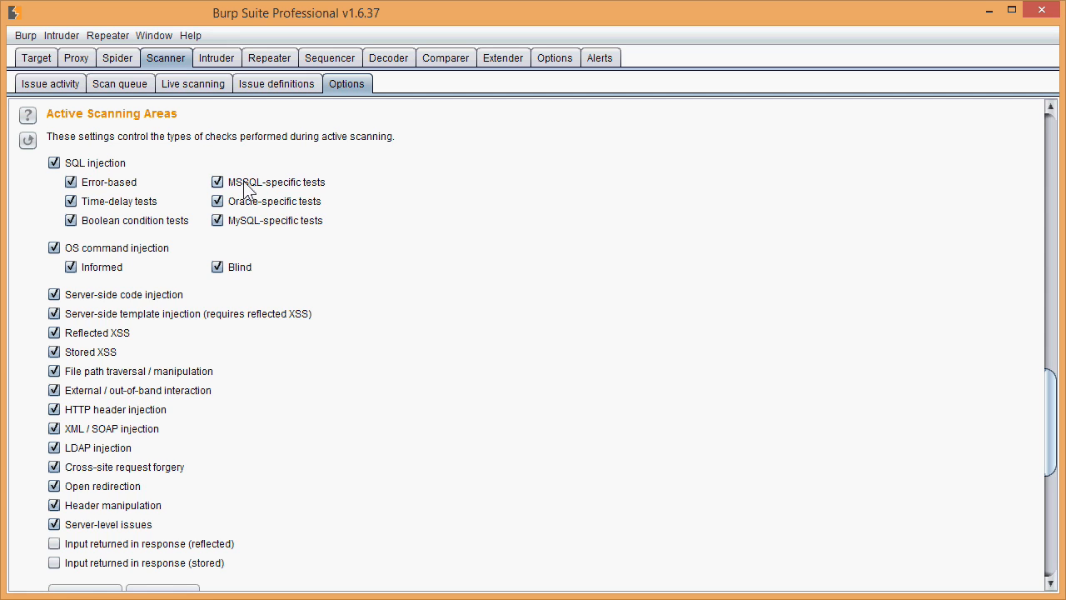
click(217, 181)
click(217, 220)
click(218, 220)
click(217, 182)
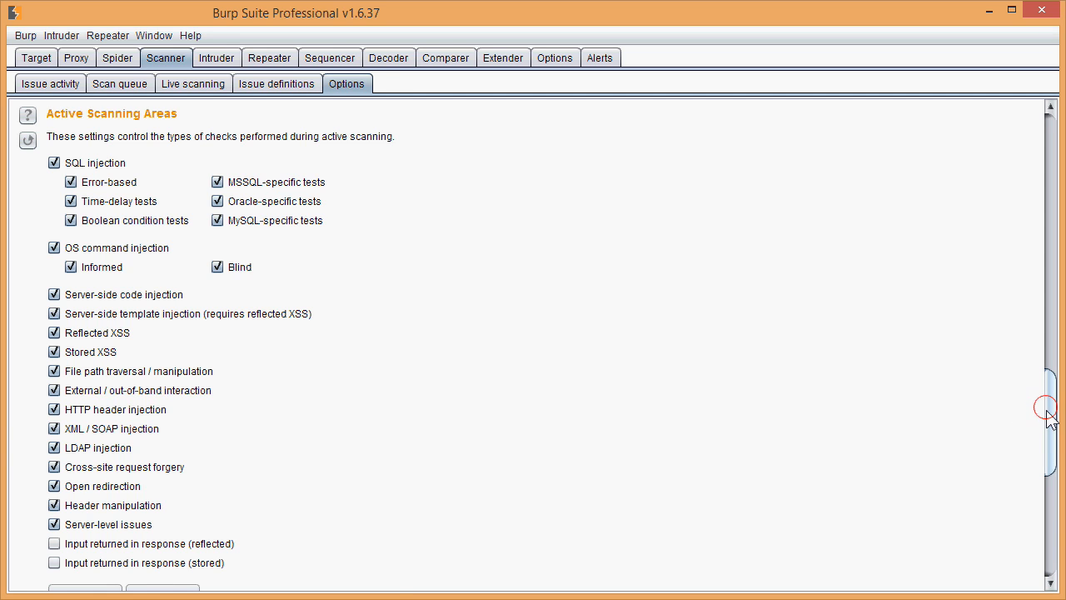
- Uncheck the ASP.NET ViewState check under Passive Scanning Areas
scroll(1047, 407, down, 3)
scroll(1047, 458, down, 4)
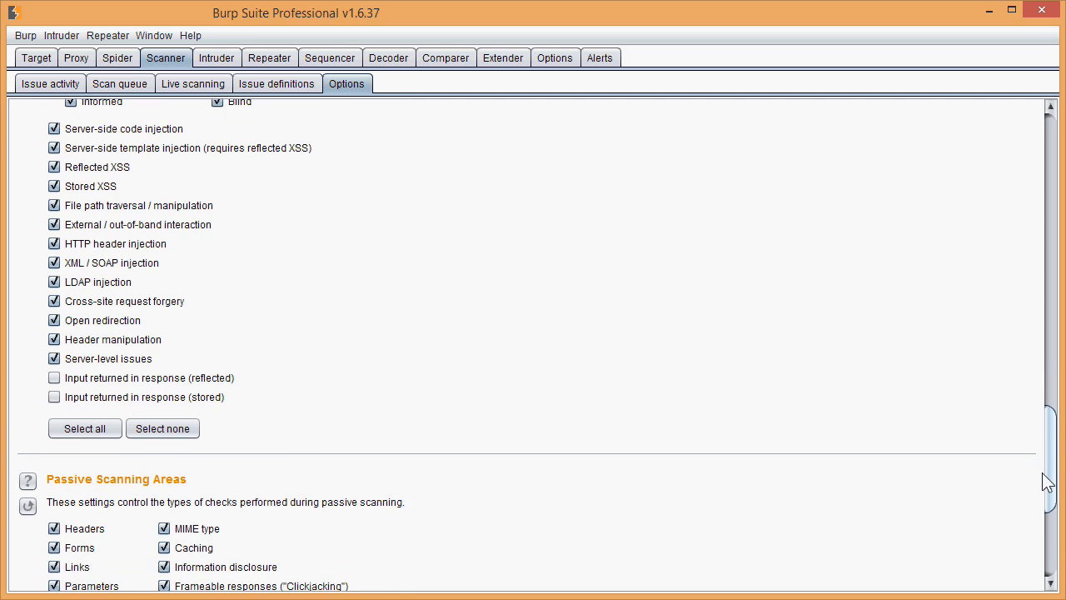
scroll(1040, 521, down, 7)
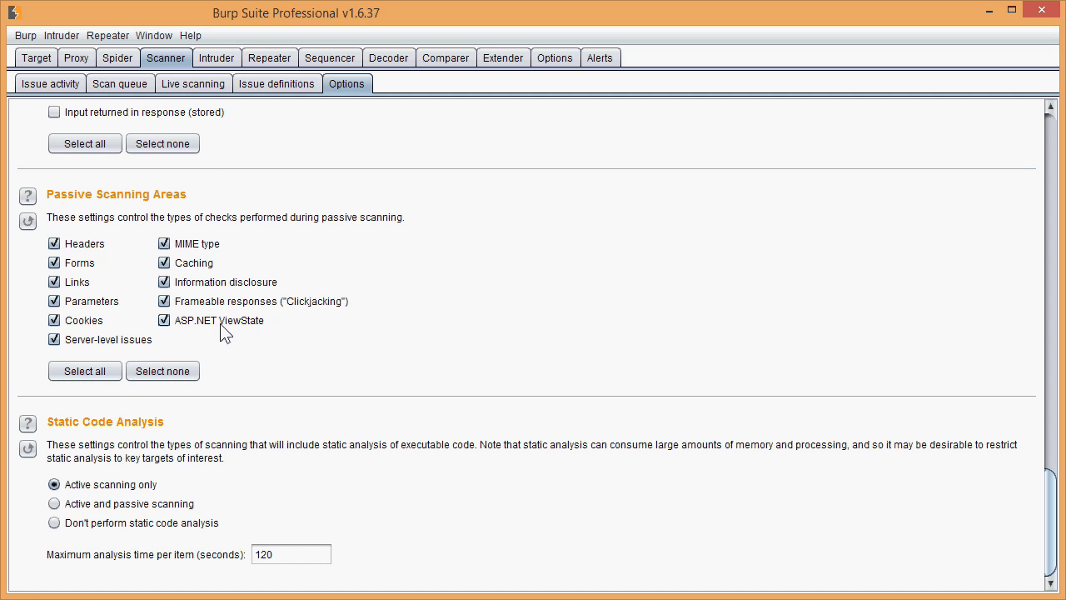
click(166, 327)
- Switch the spider from paused to running, leaving 'Use suite scope' selected
click(117, 58)
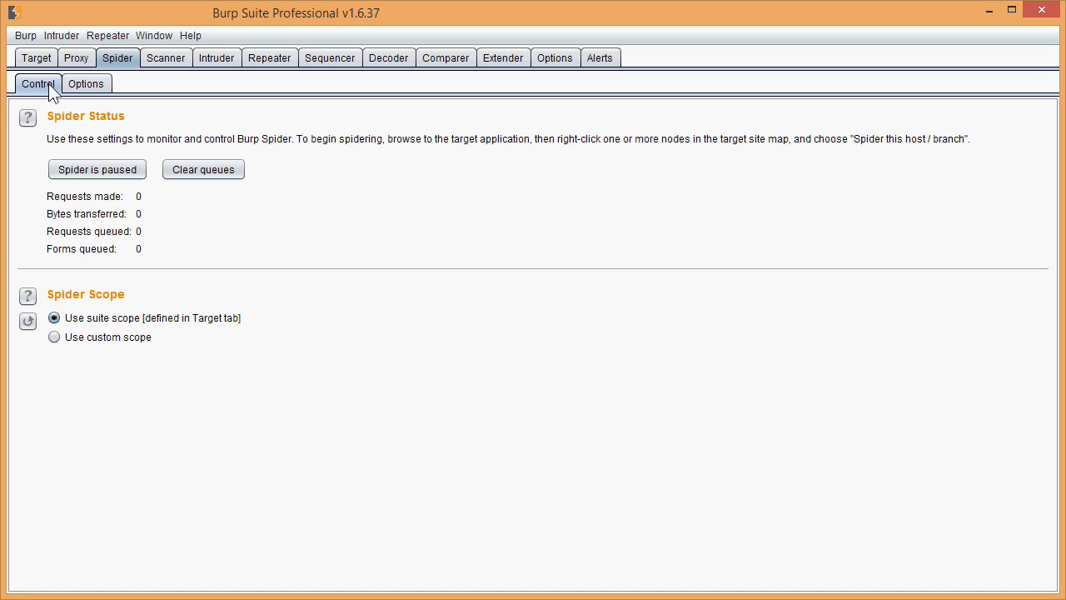
click(90, 176)
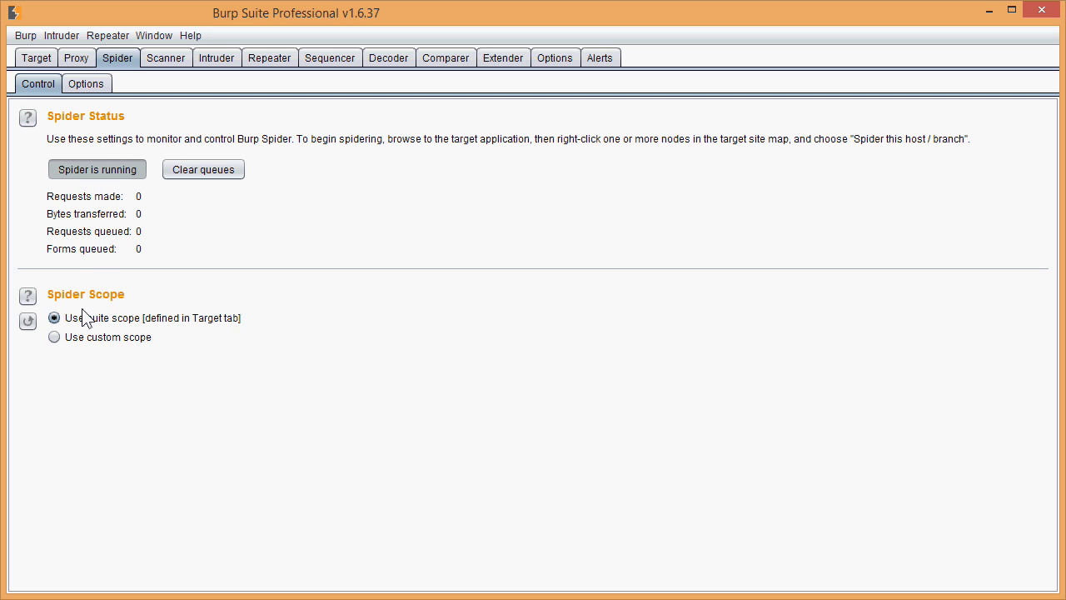
click(53, 319)
- In Spider Options, keep Form Submission set to 'Don't submit forms'
click(95, 84)
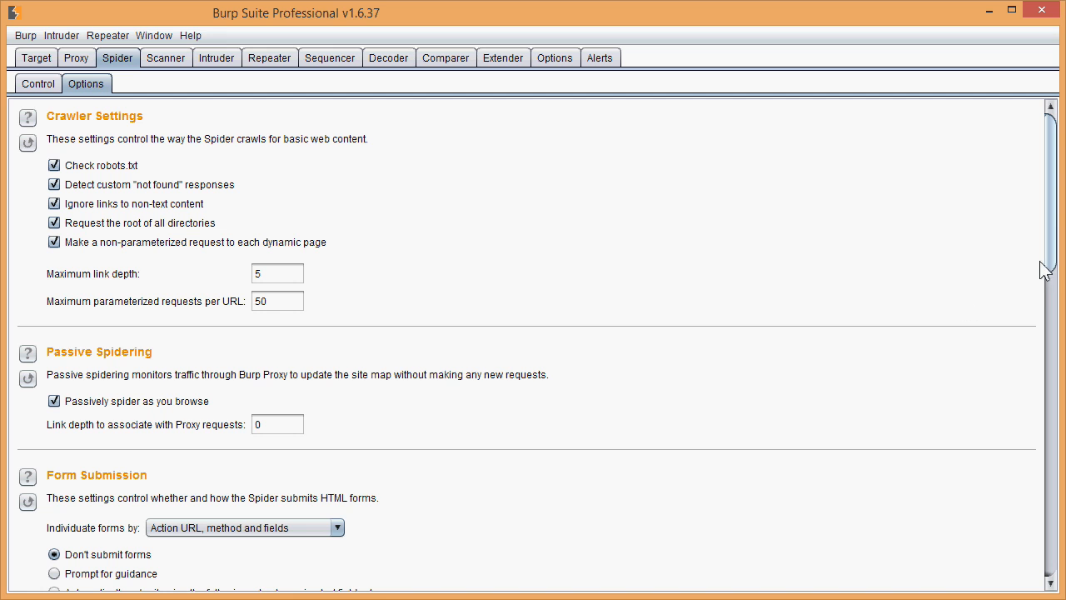
scroll(1047, 266, down, 3)
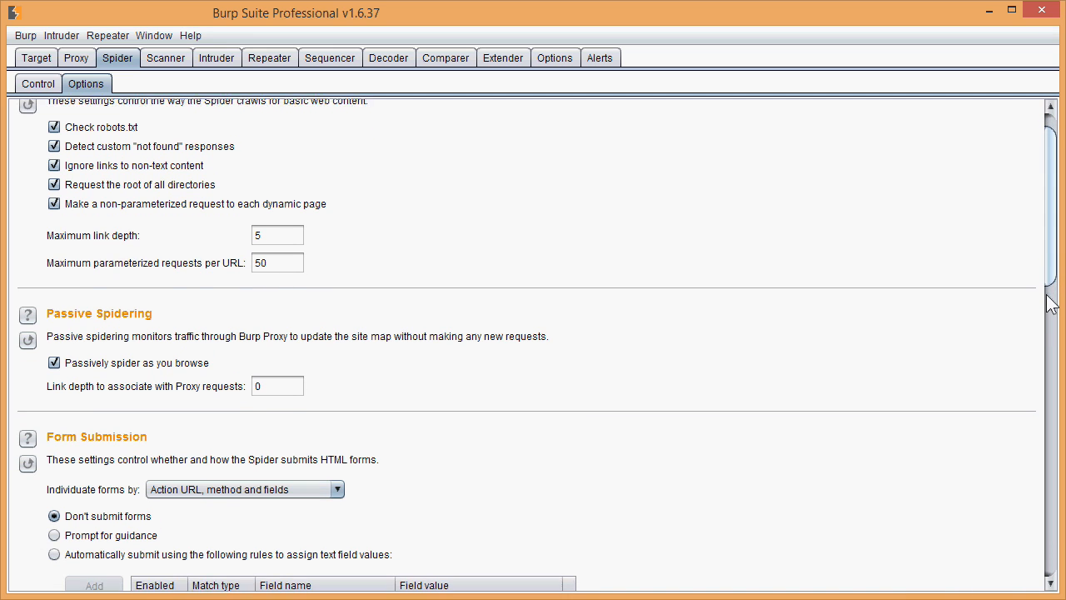
scroll(1051, 305, down, 5)
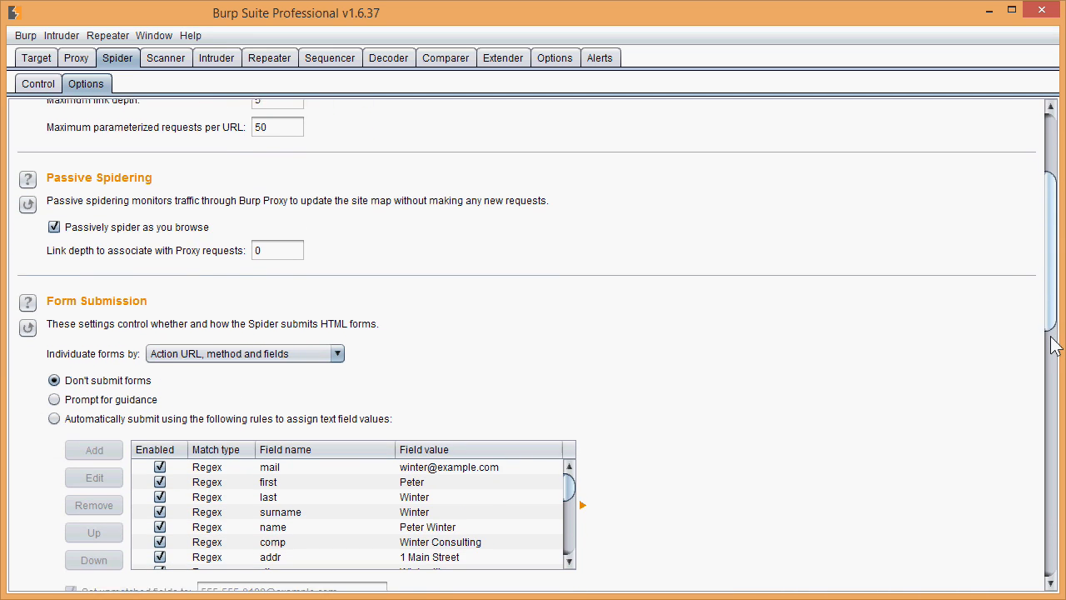
scroll(1051, 358, down, 7)
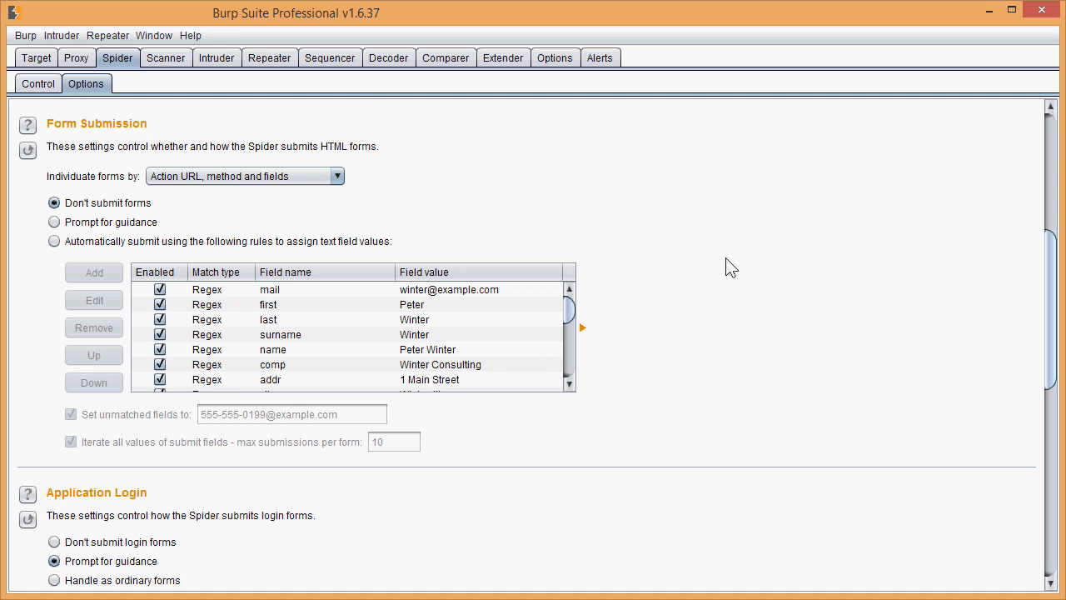
click(53, 204)
click(100, 205)
click(100, 205)
drag(1049, 331, 1045, 425)
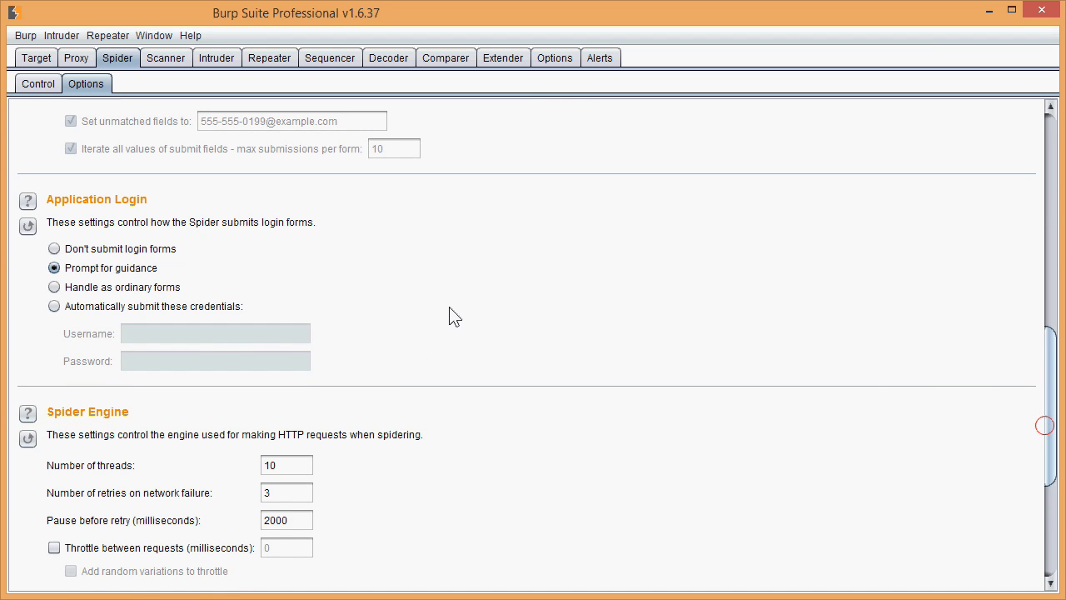
- Choose 'Don't submit login forms' and enable a 100 ms spider throttle with random variations
click(53, 250)
drag(1053, 429, 1052, 516)
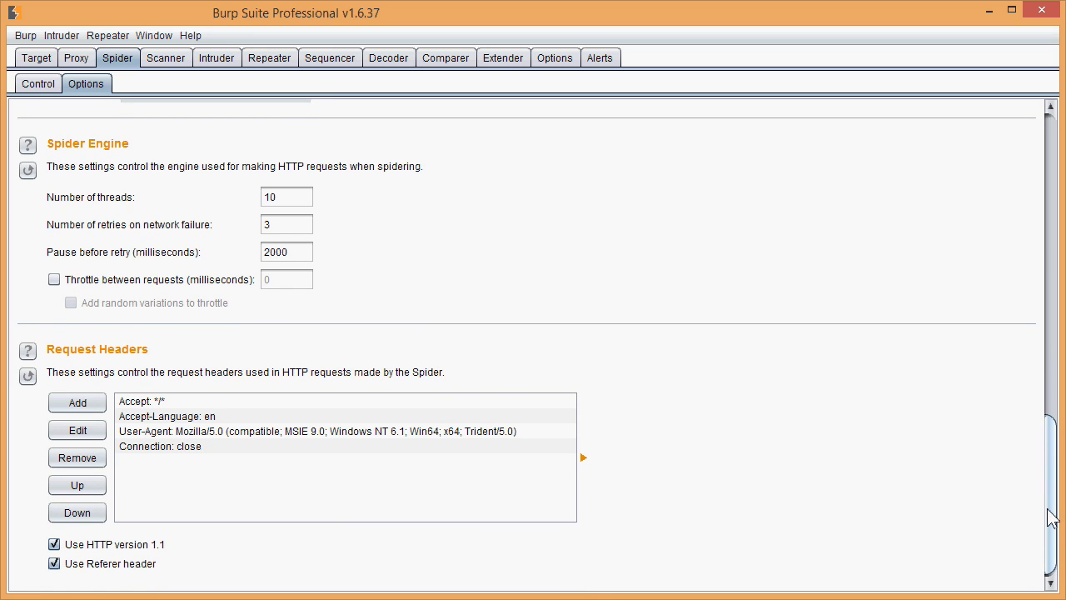
click(126, 284)
click(121, 306)
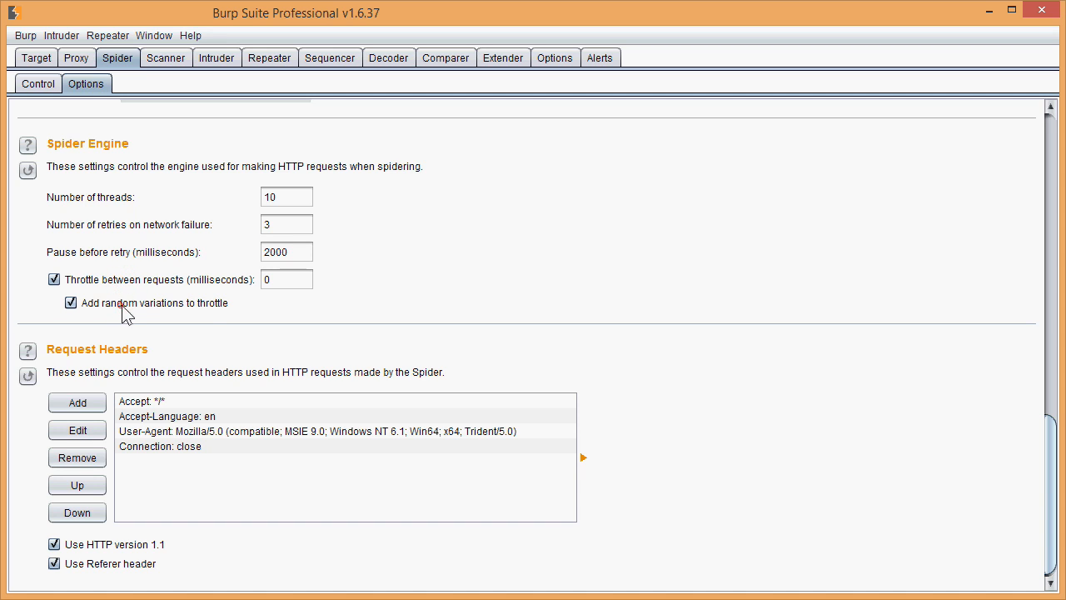
click(286, 281)
text(100)
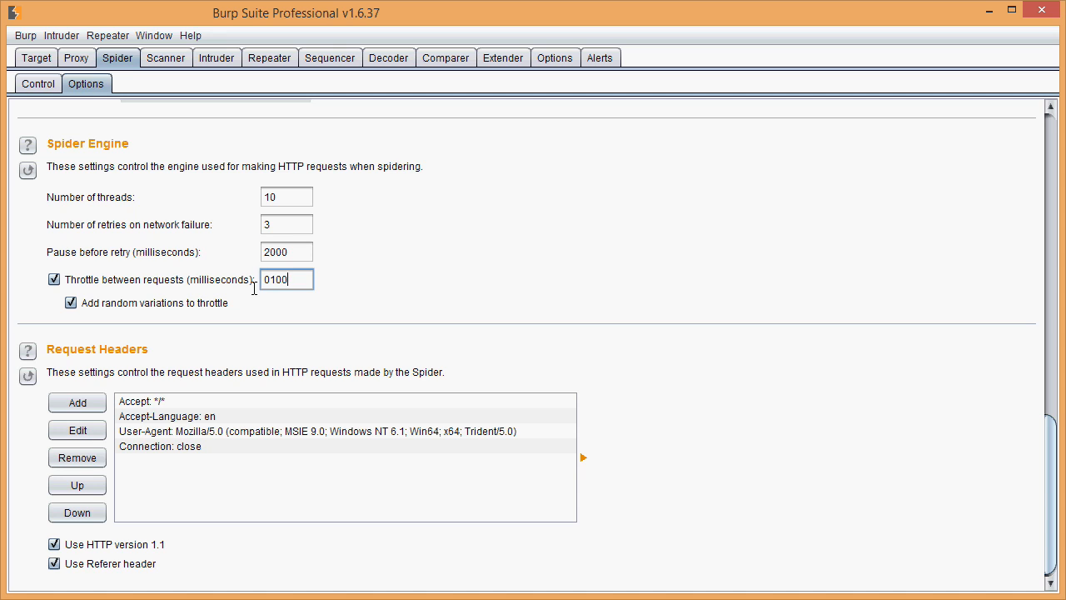
key(Delete)
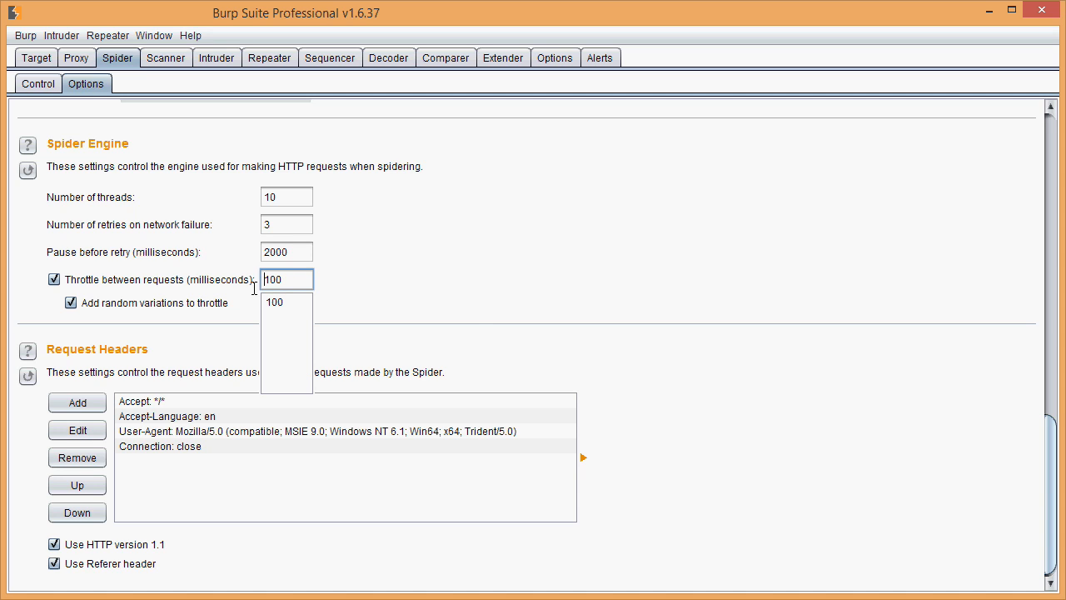
click(467, 309)
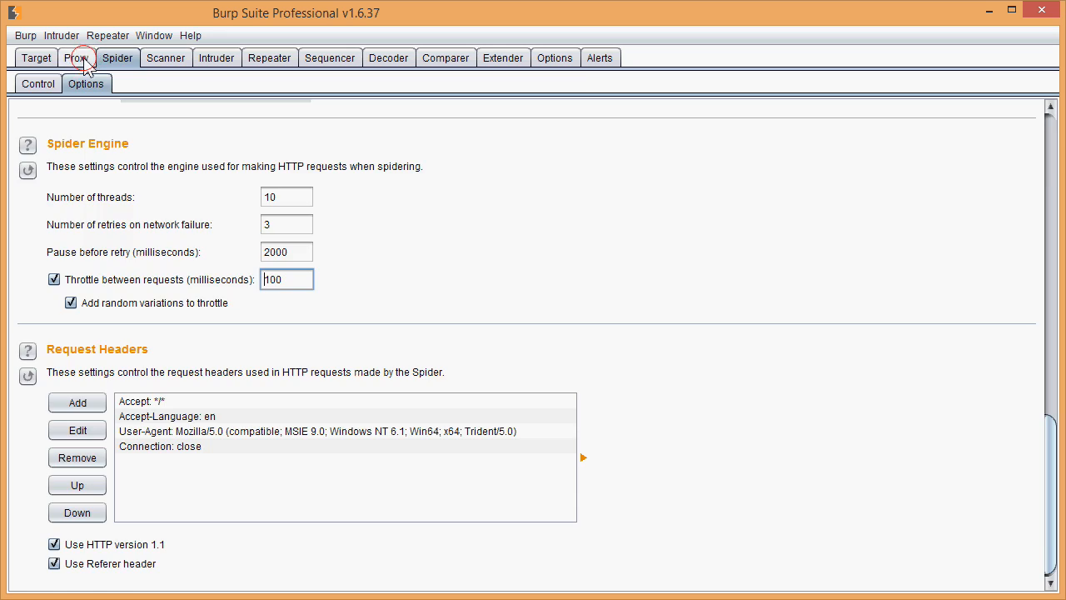
- Switch Proxy > Intercept from 'Intercept is on' to 'Intercept is off'
click(75, 60)
click(48, 86)
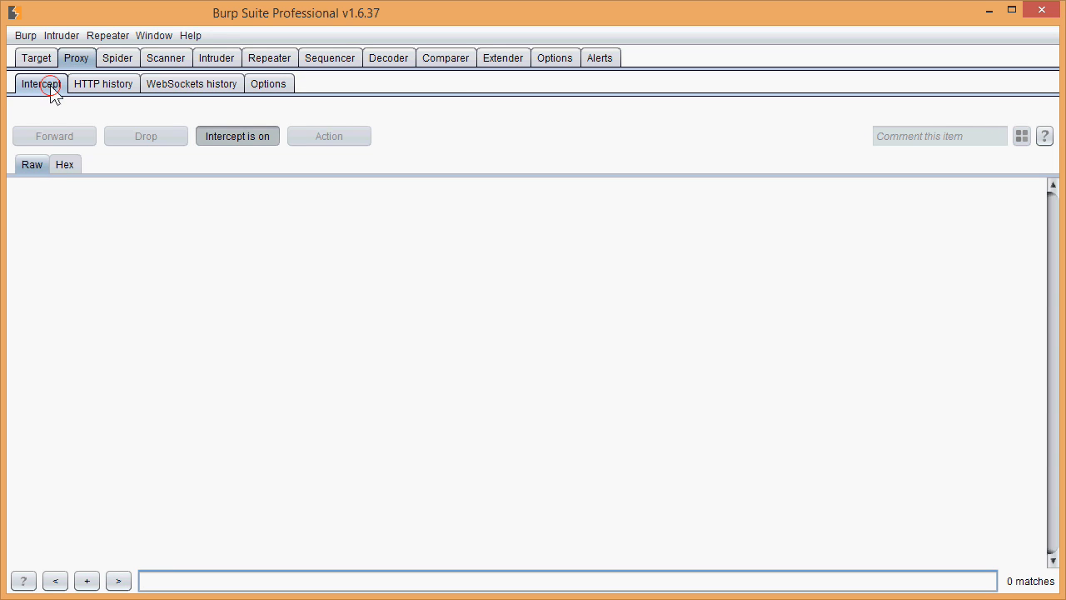
click(247, 142)
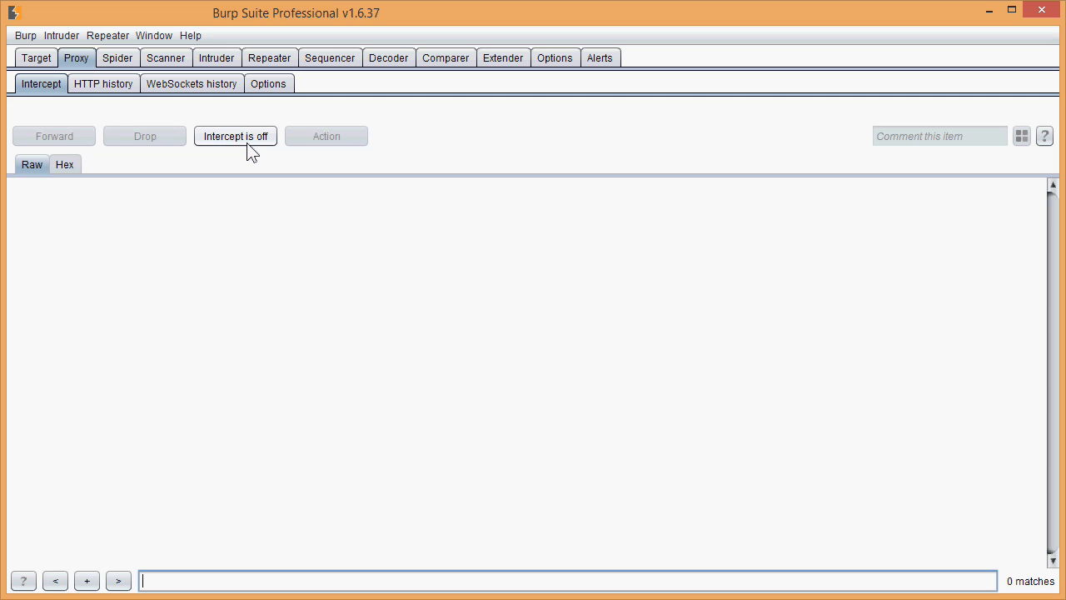
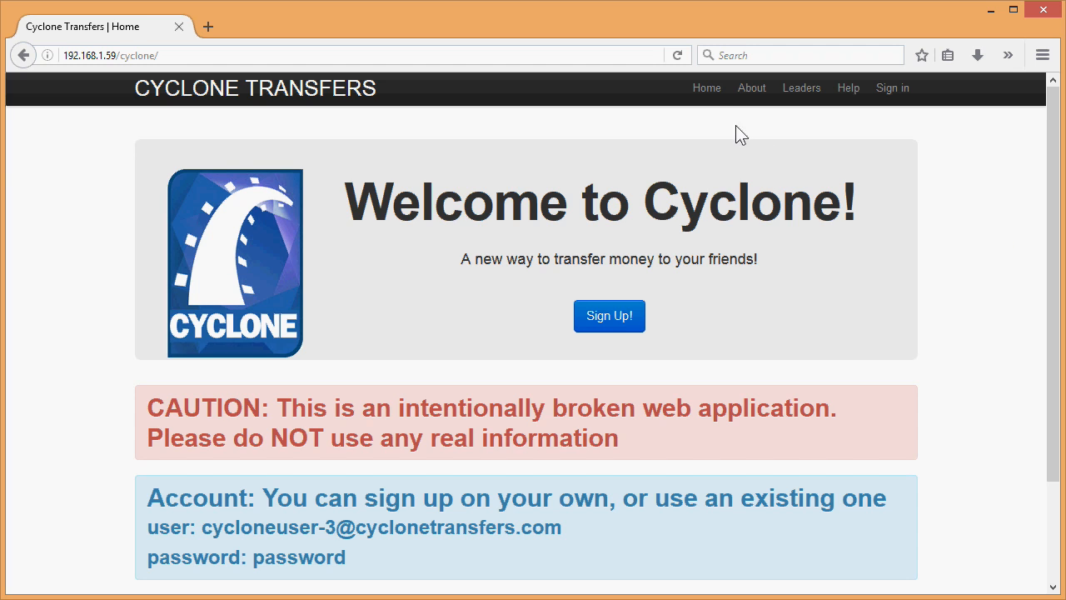
- Browse the Home, About and Leaderboard pages, back to About, then go to Help
click(708, 91)
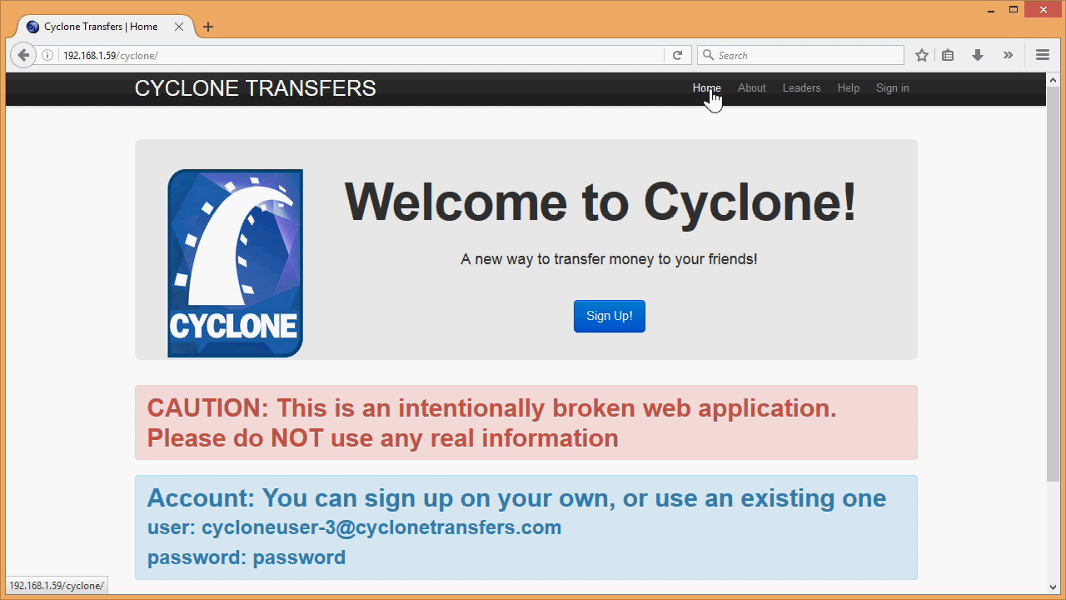
click(753, 95)
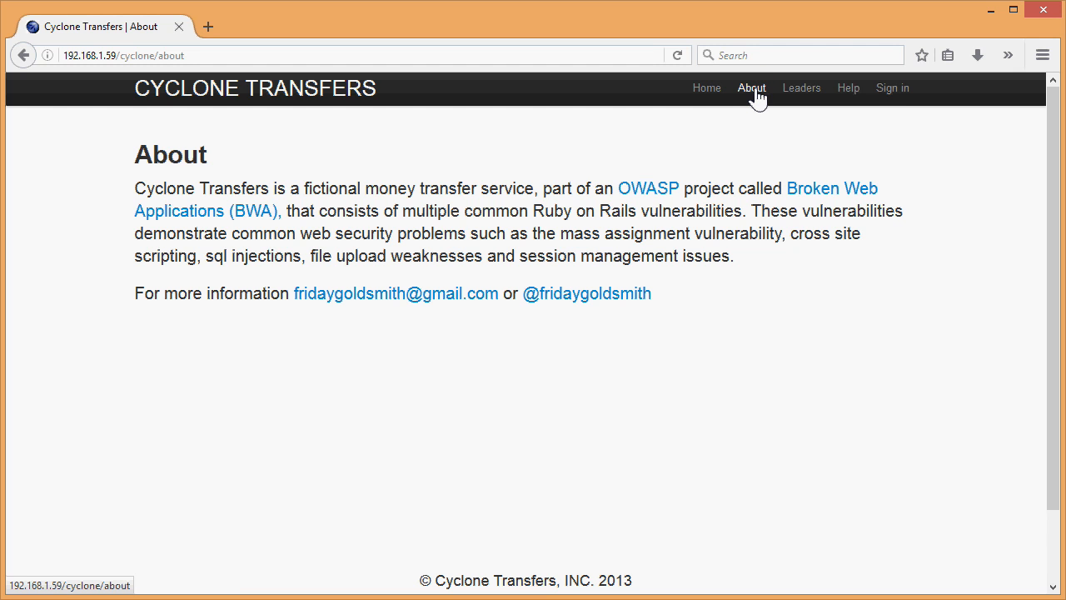
click(787, 91)
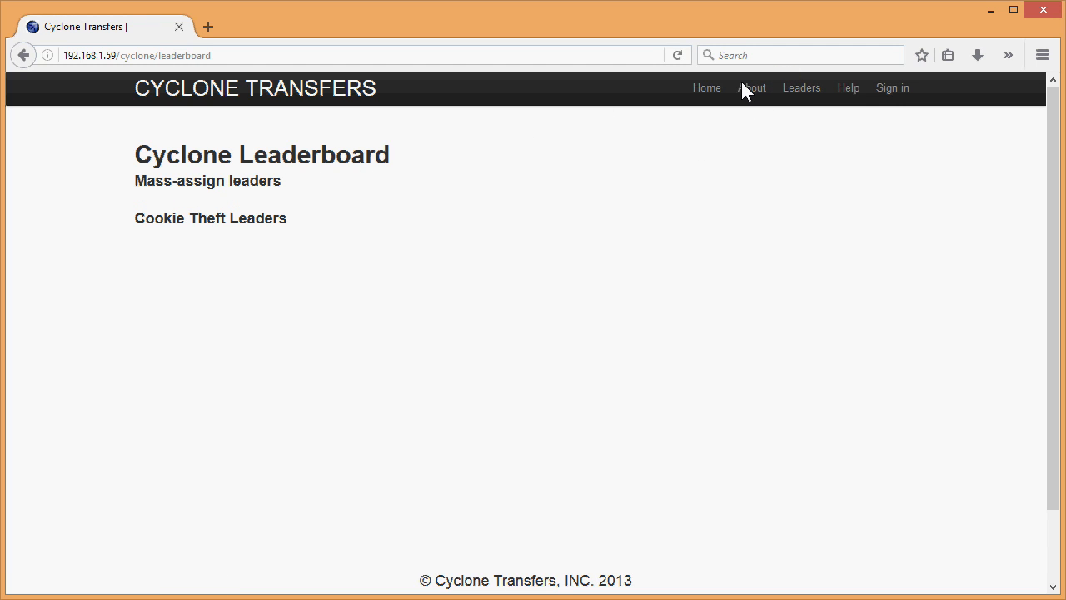
click(748, 92)
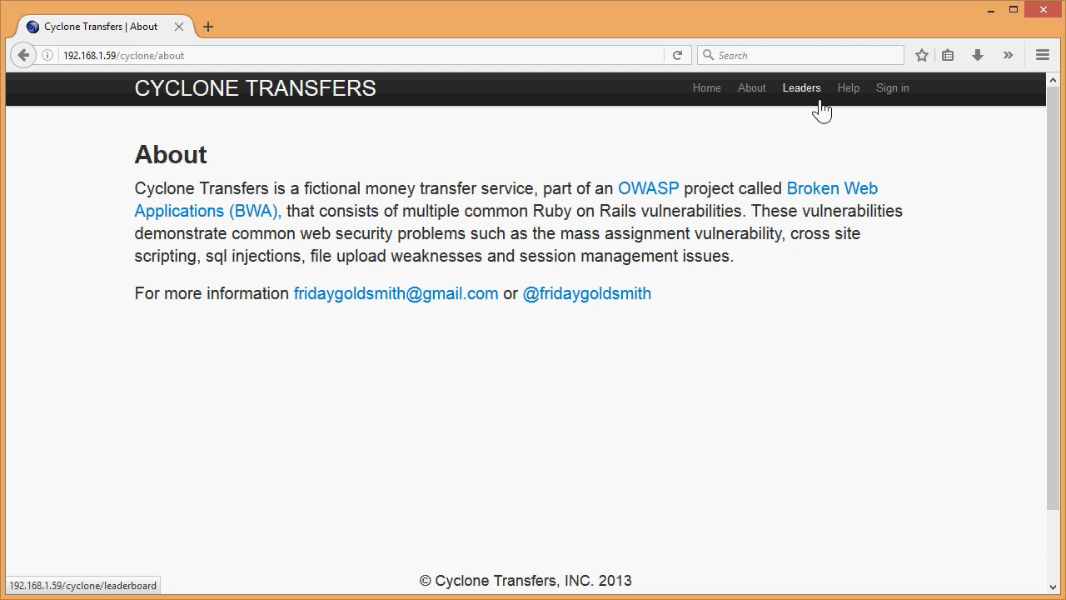
click(848, 90)
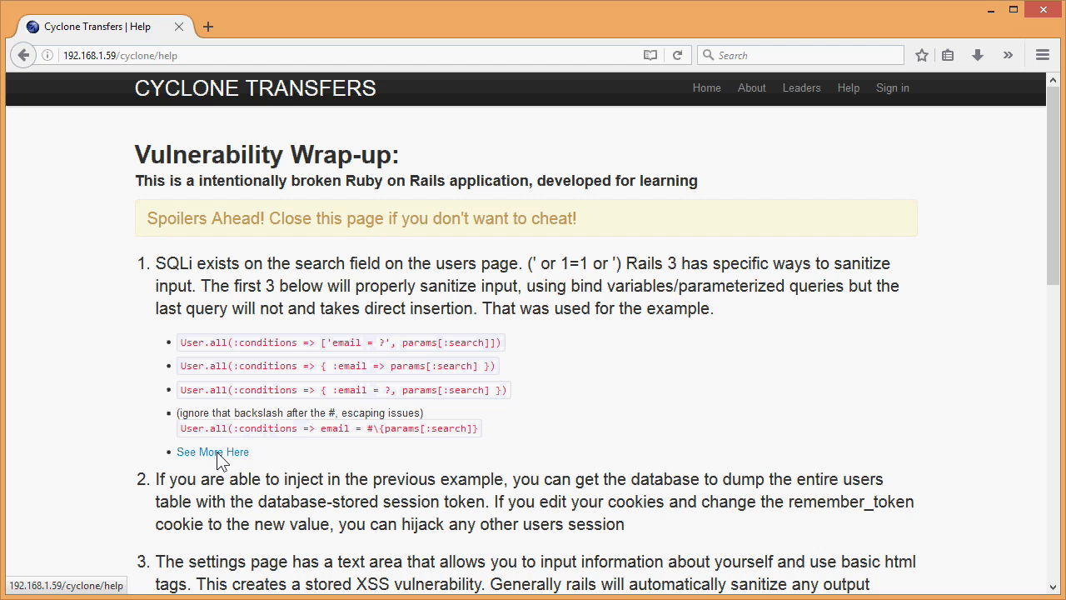
- Scroll the Help wrap-up down to item 4, File upload vulnerabilities, with its bank statement links
click(1054, 439)
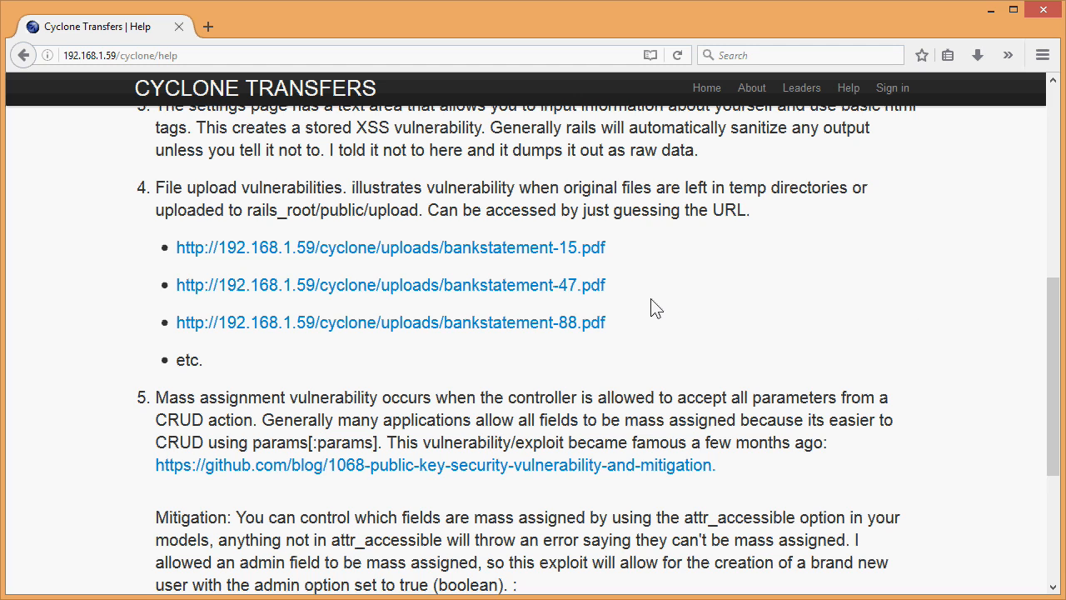
- Open bankstatement-15.pdf and scroll down to its table of transactions
click(491, 253)
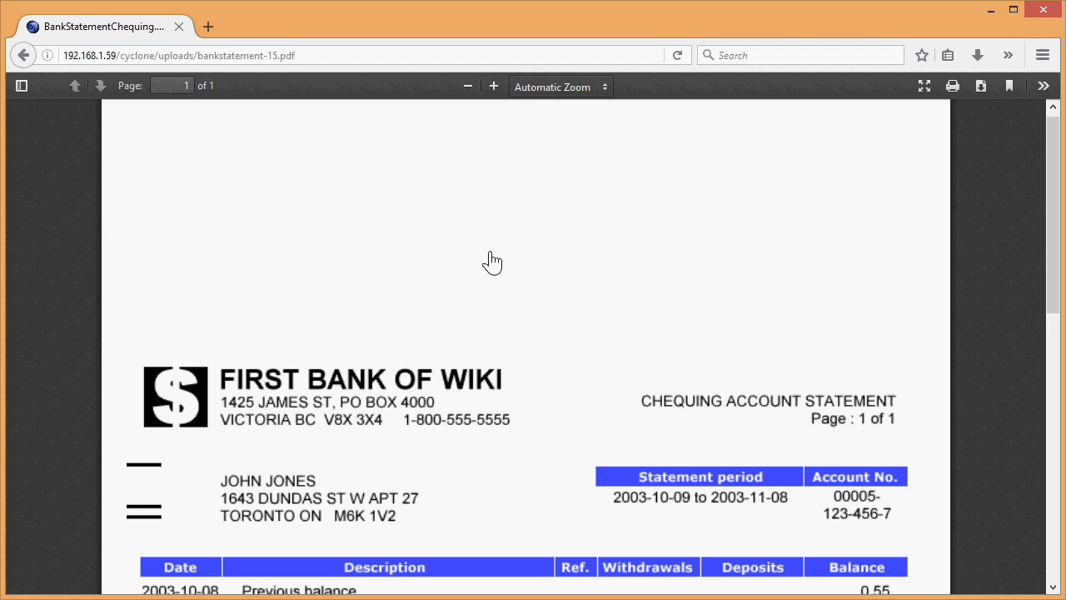
scroll(491, 261, down, 3)
scroll(490, 258, down, 1)
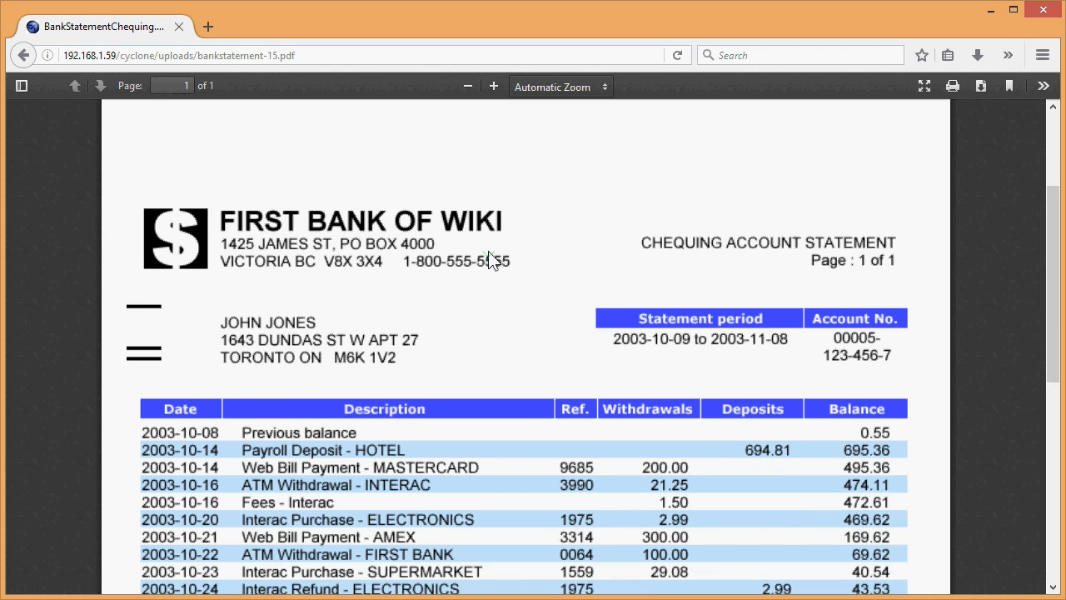
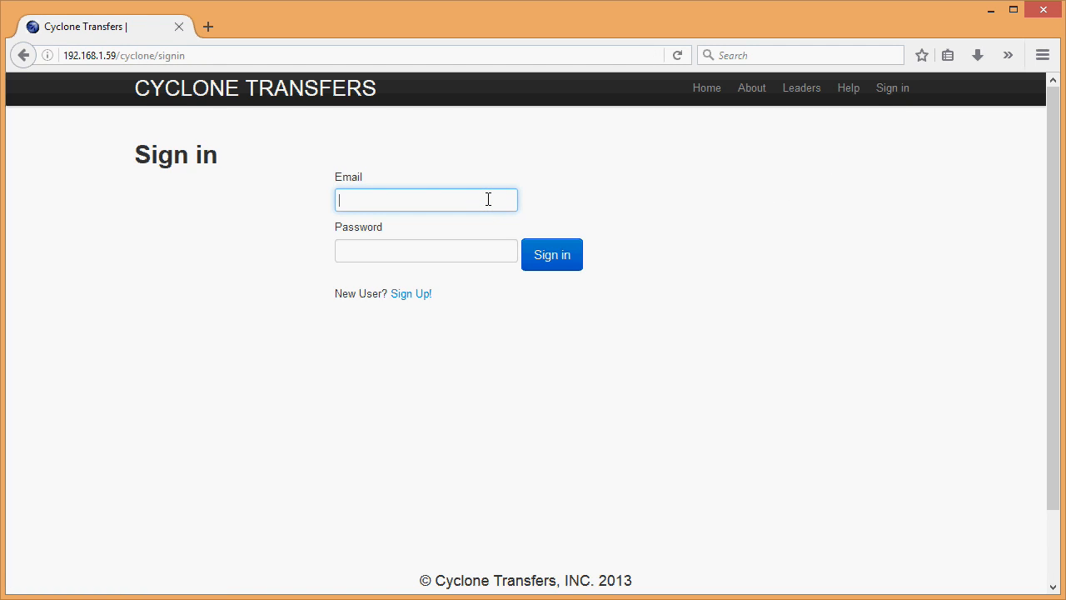
- Submit a dummy email and password to the Sign in form twice, getting an invalid-credentials error
text(asdasd)
click(469, 256)
text(asdasd)
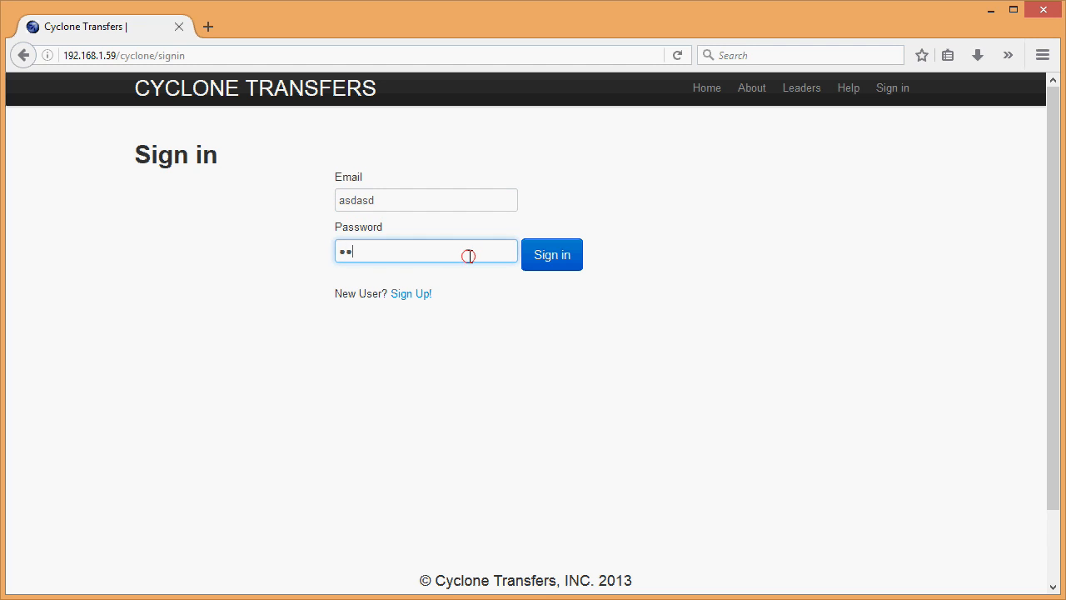
click(547, 258)
click(548, 259)
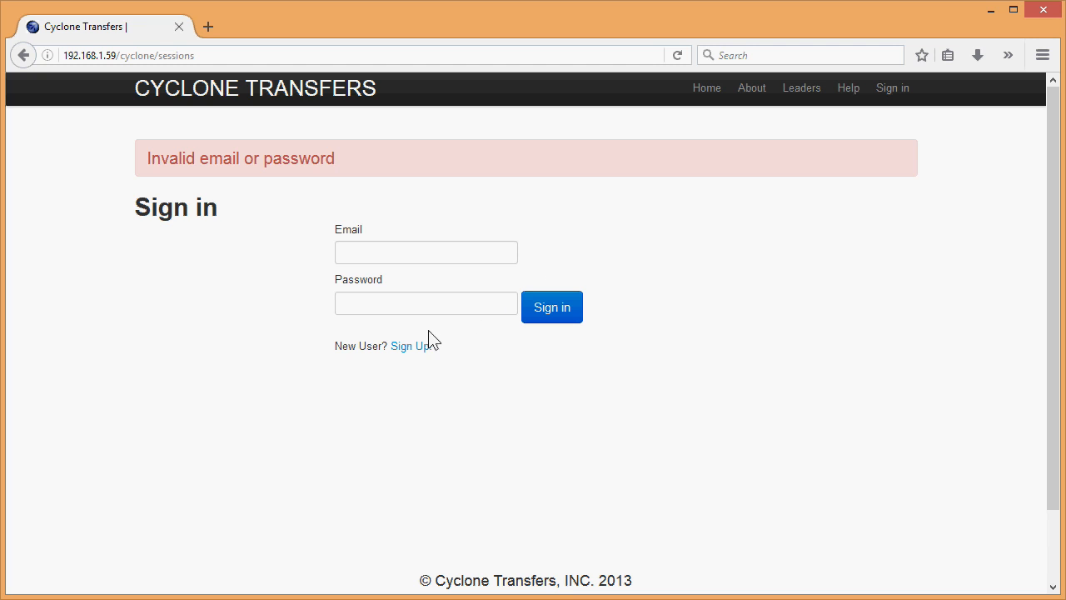
- Go to the Sign Up page and enter a dummy name and email address
click(403, 348)
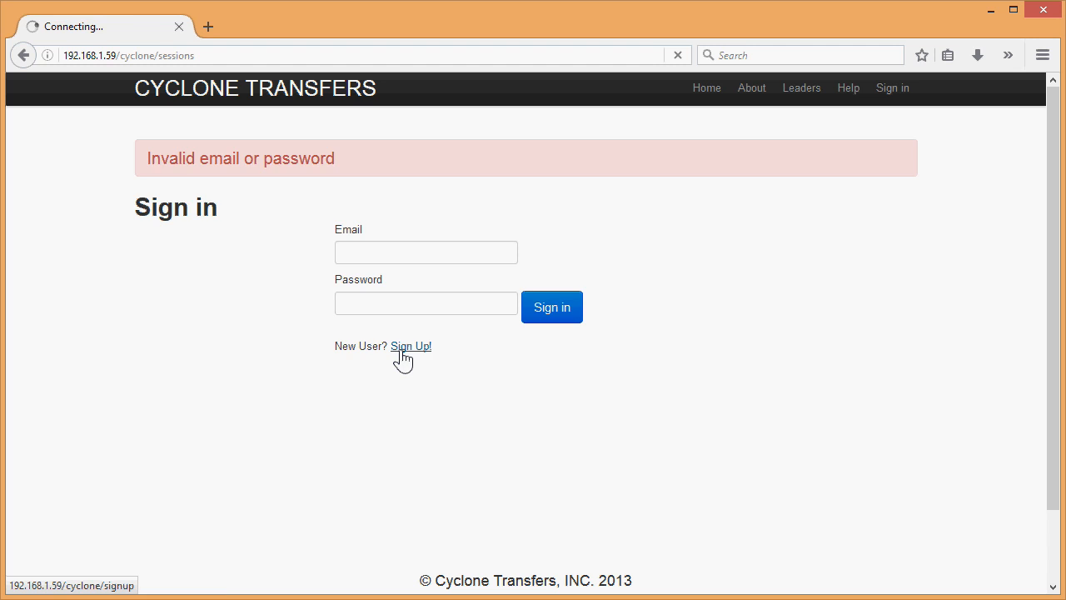
click(292, 201)
text(Kilgore)
click(297, 239)
text(asdas)
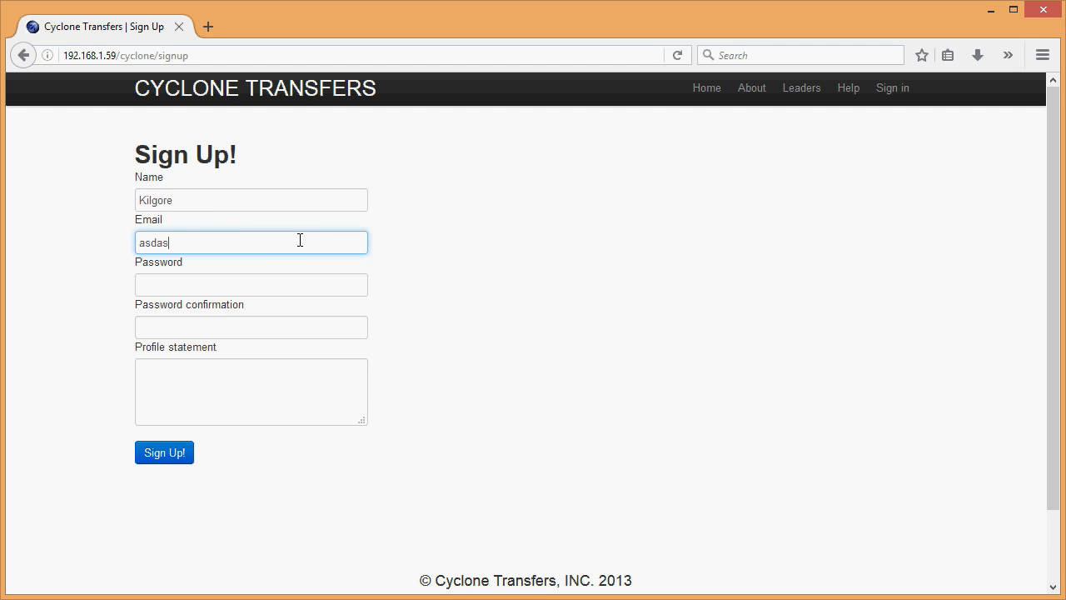
text(d@asd.cc)
- Enter a dummy password, confirmation and short profile statement, then submit the sign-up form
click(304, 281)
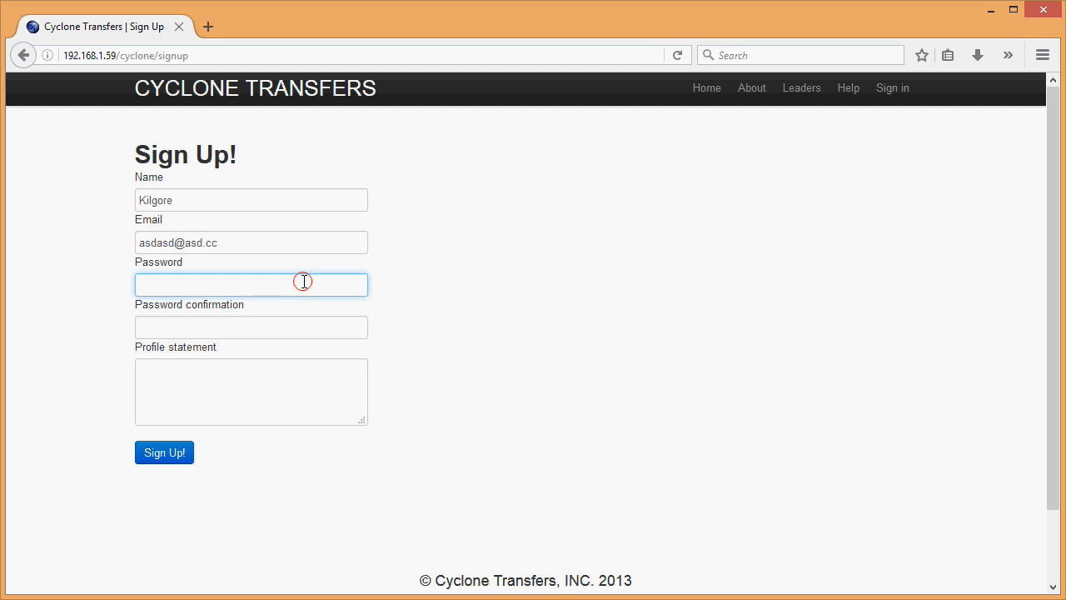
text(asdasdasd)
click(328, 323)
text(asdasdasd)
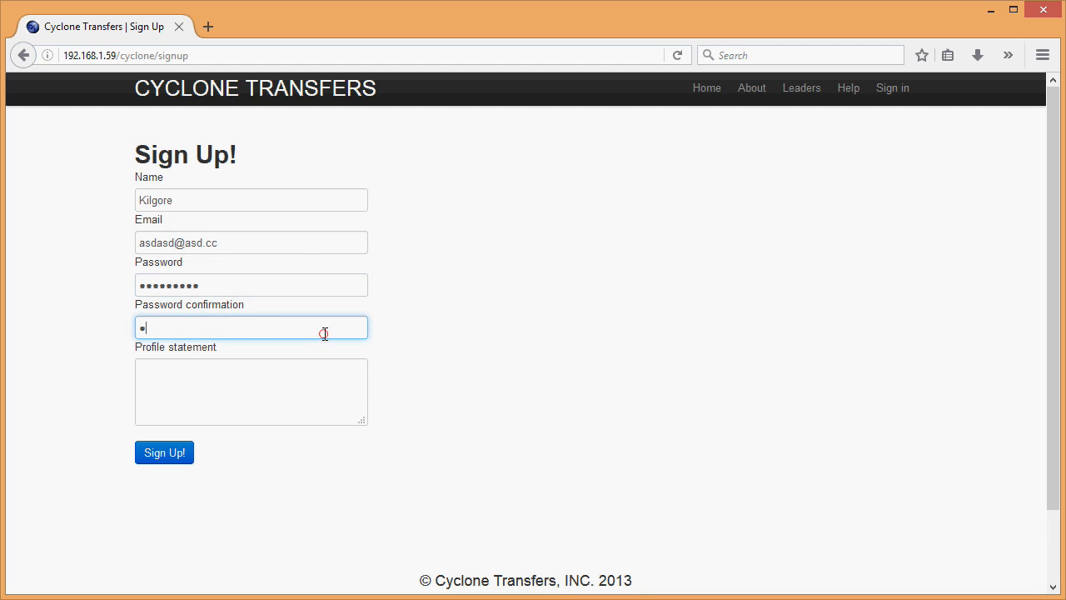
click(287, 385)
text(kilo)
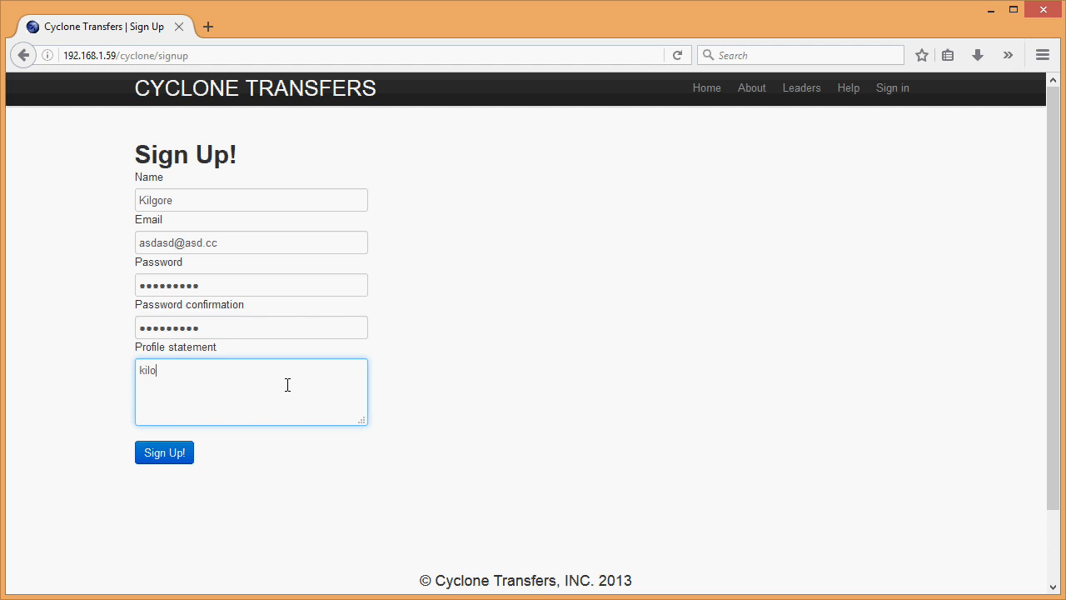
text(re)
click(183, 462)
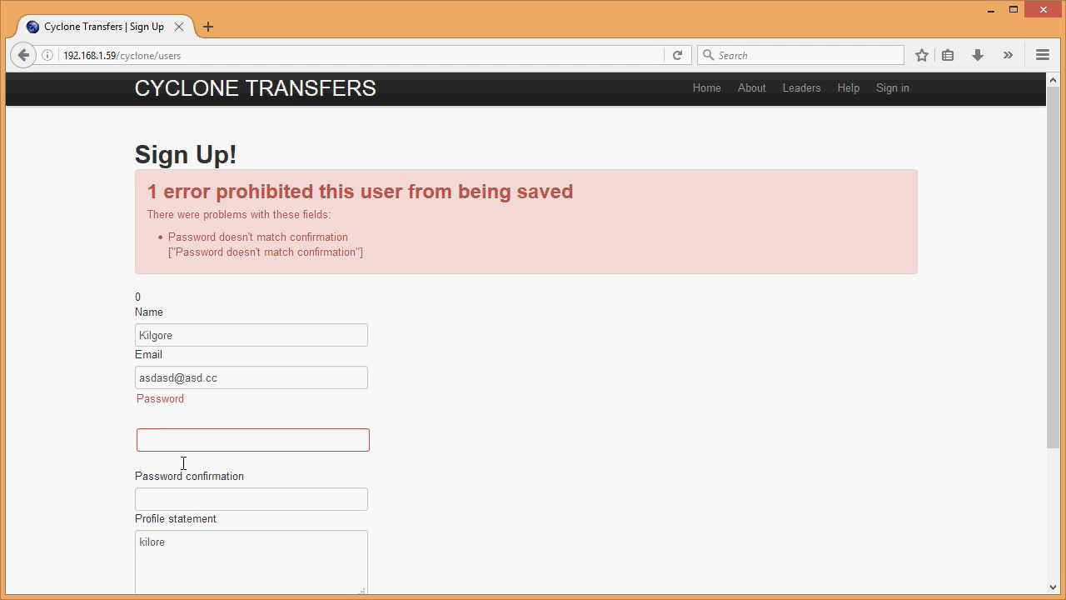
- Resubmit the sign-up, see the password-mismatch error, and return to the sign-in page via the footer
click(509, 420)
click(1051, 472)
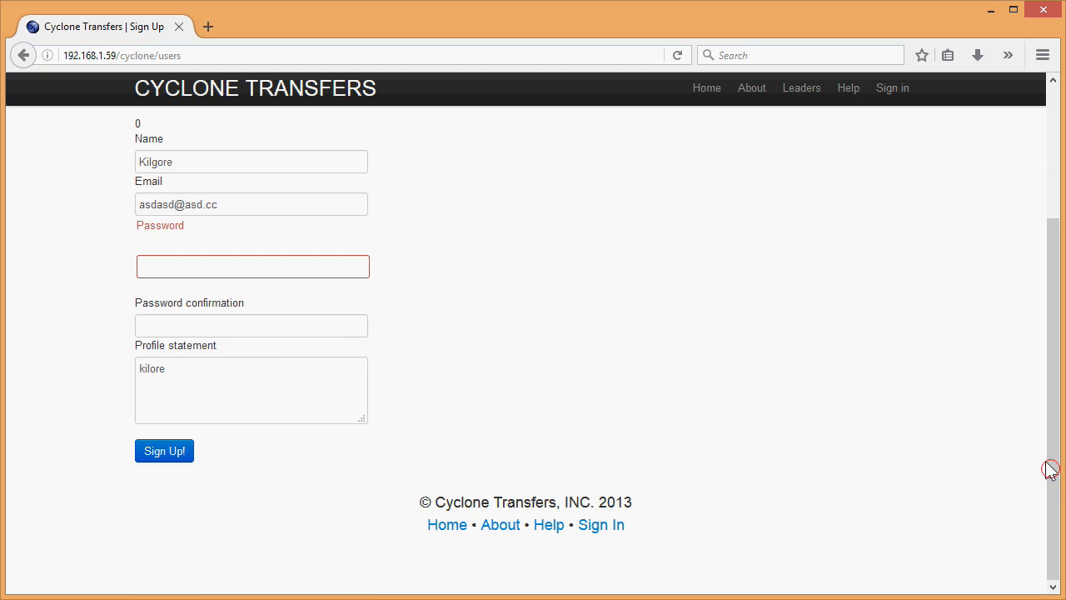
click(580, 524)
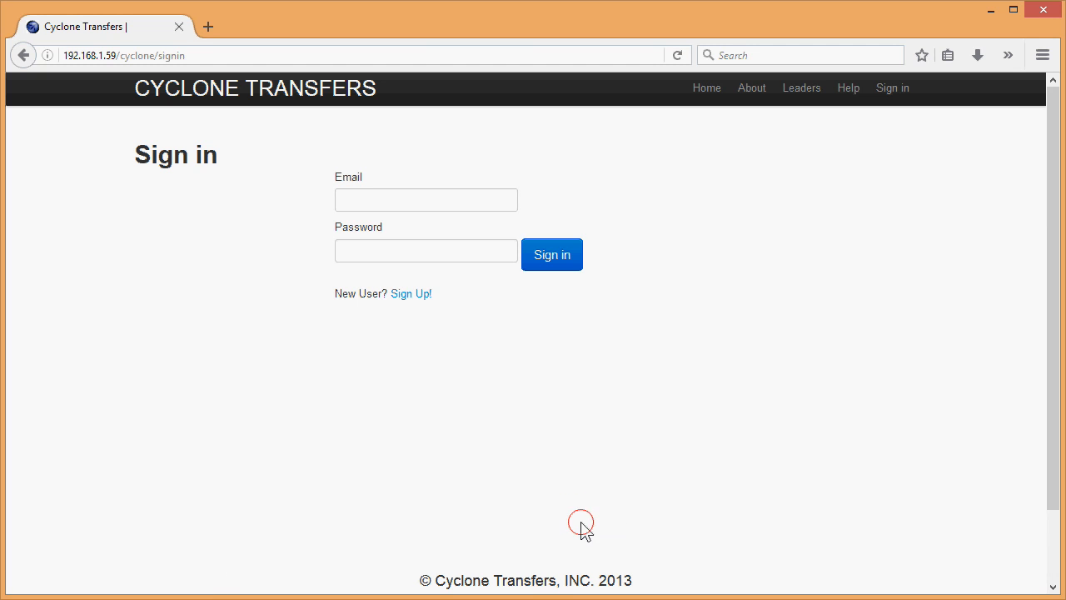
click(1052, 548)
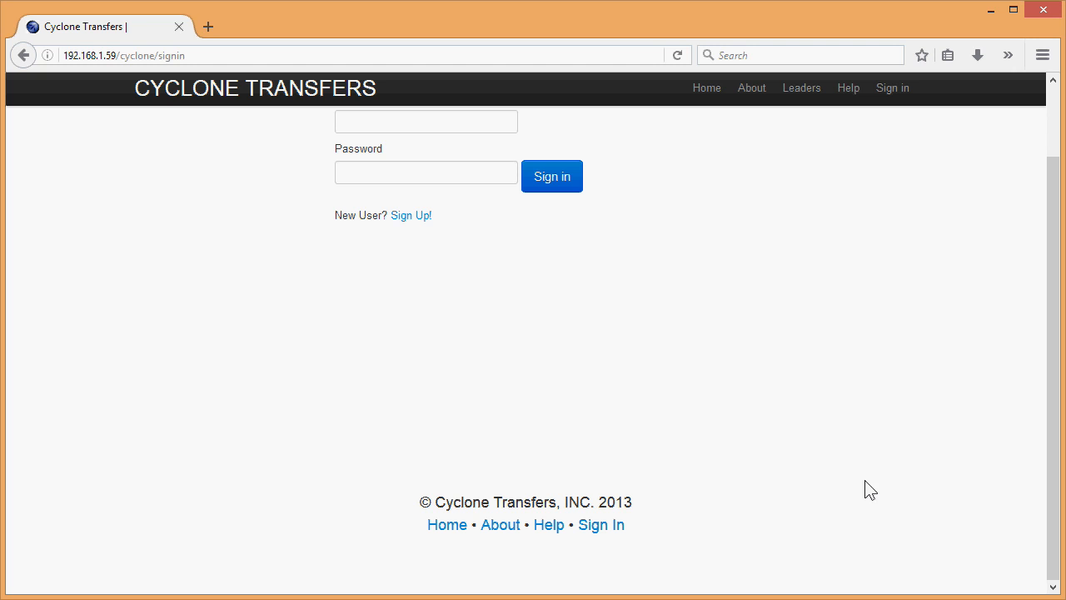
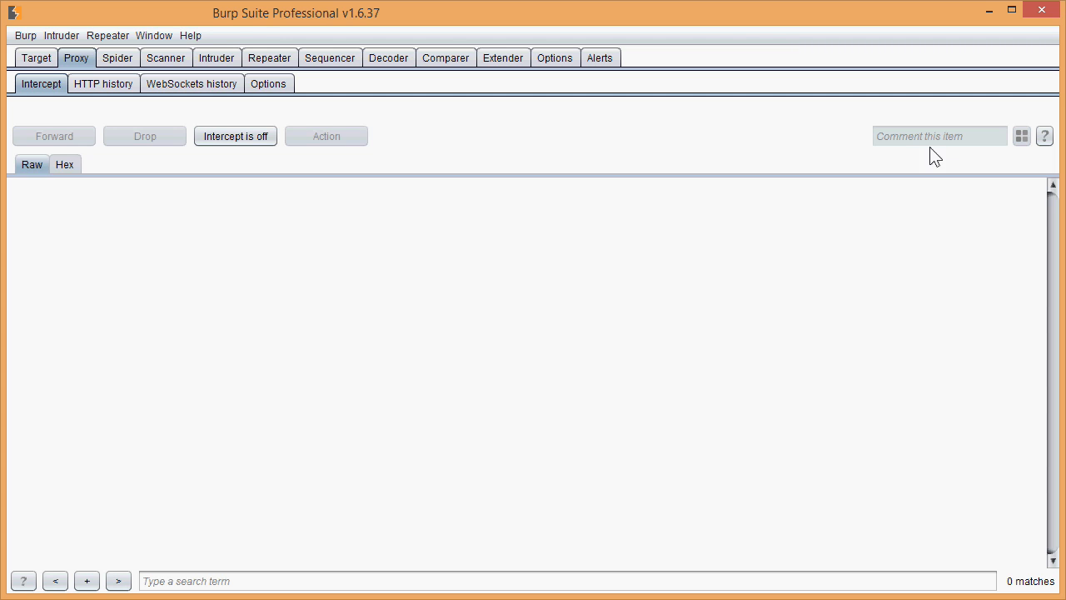
- Open the Scanner's scan queue and go through the finished /cyclone scans, from about and leaderboard to signup
click(164, 57)
click(137, 88)
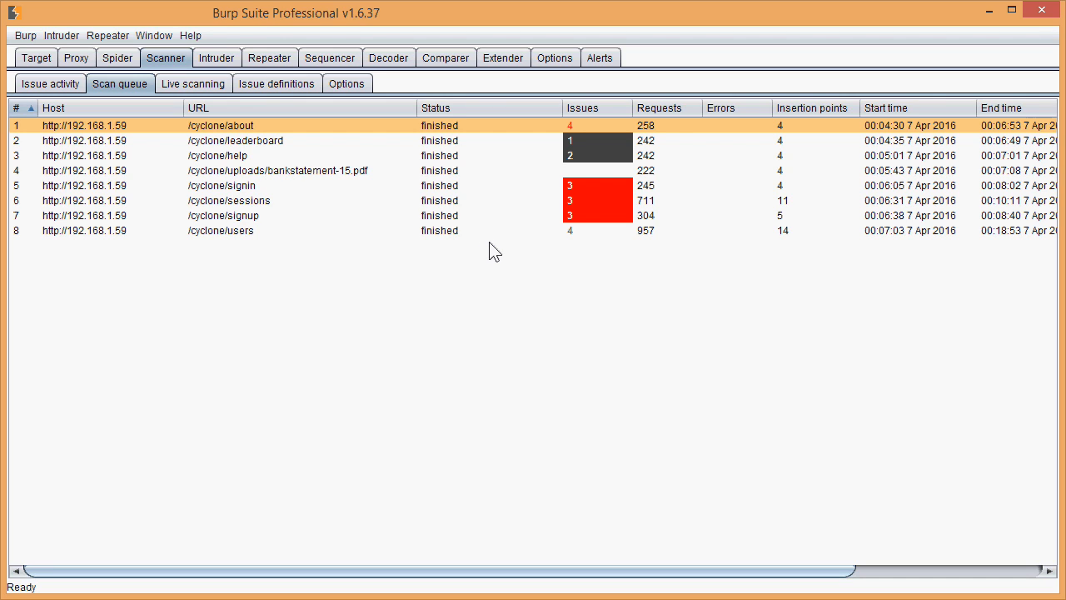
click(591, 140)
click(590, 155)
click(589, 170)
click(588, 185)
click(587, 200)
click(587, 215)
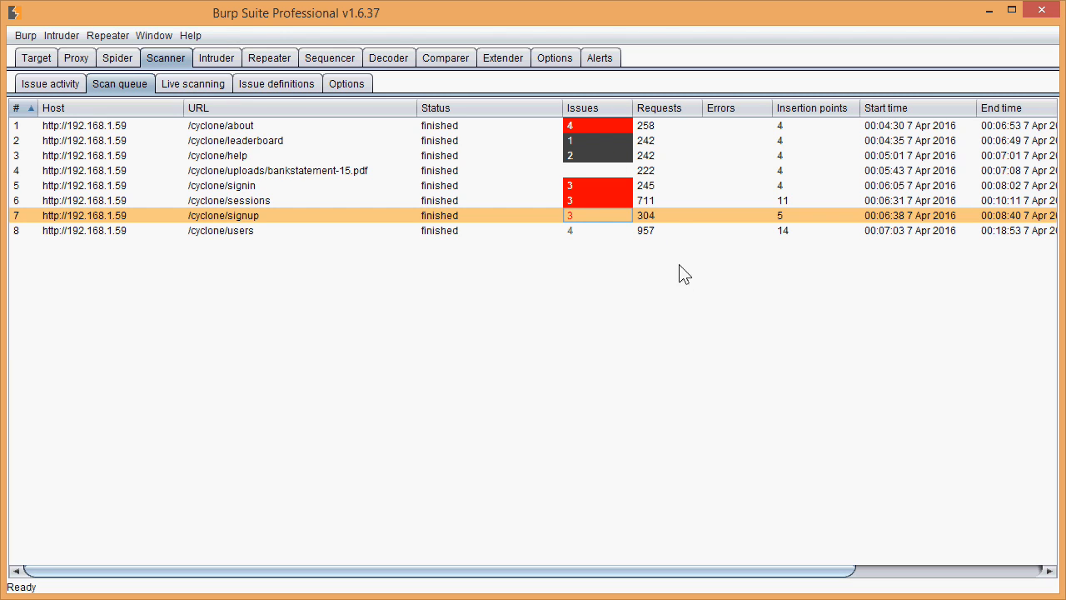
click(663, 126)
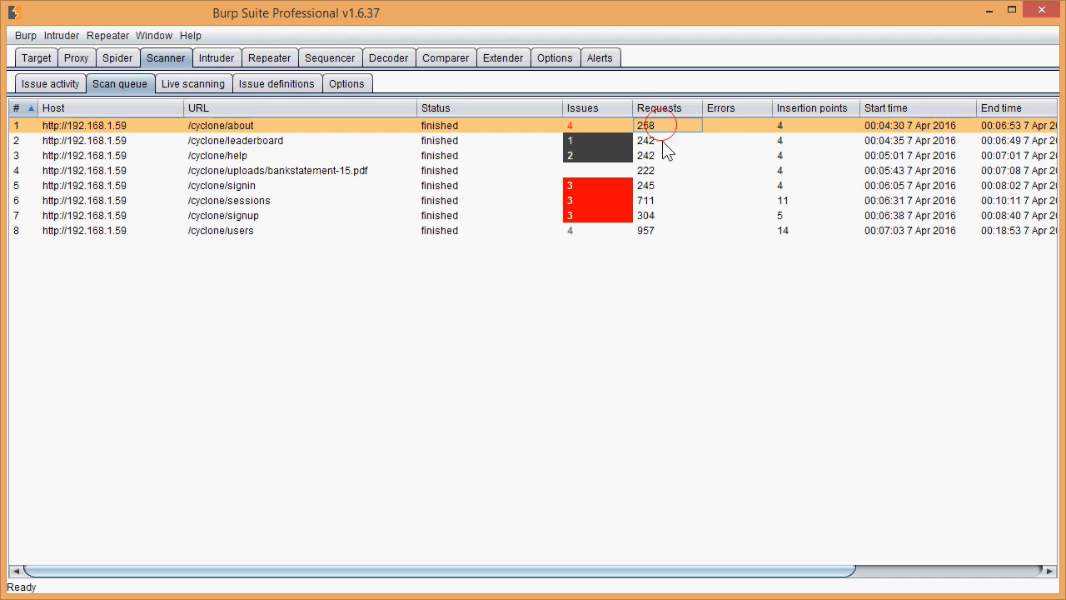
click(663, 142)
click(665, 157)
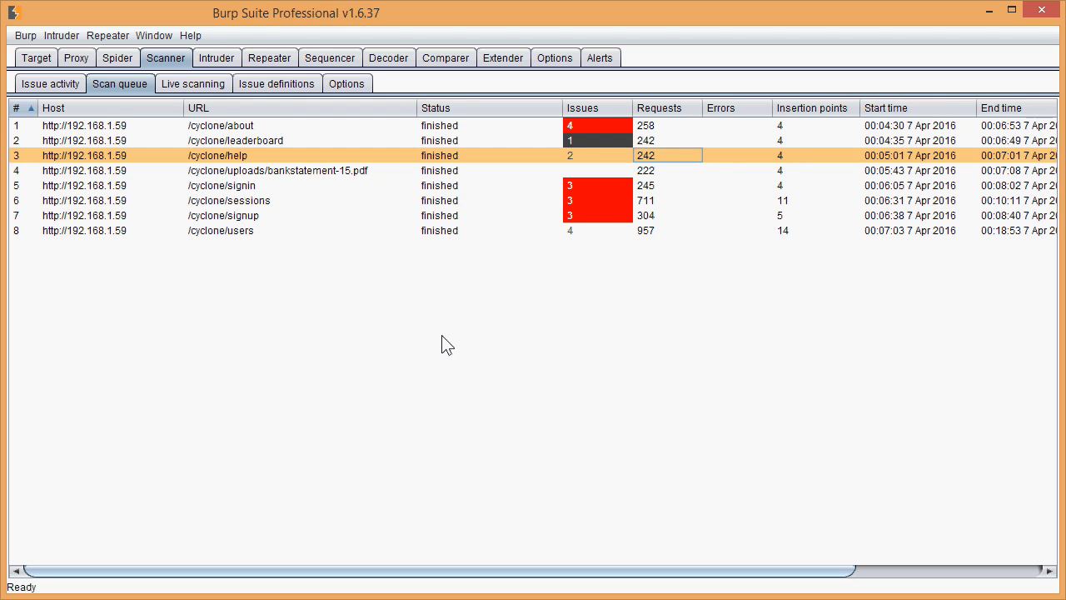
- Check the Spider status: 193 requests made and no requests or forms queued
click(119, 60)
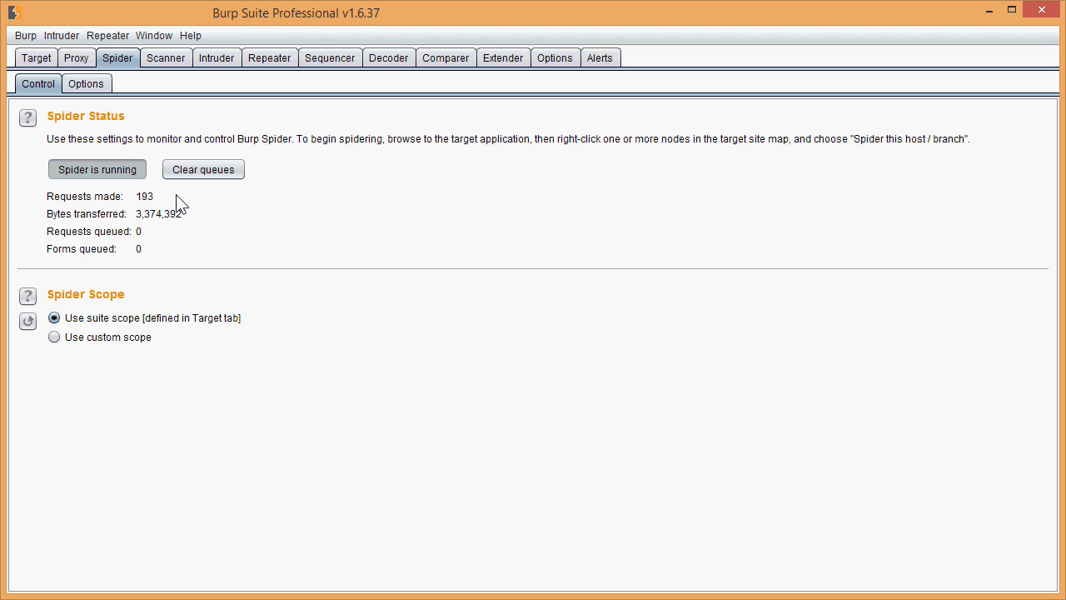
- View the 192.168.1.59 site map issues and read the high-severity Cleartext submission of password advisory
click(41, 56)
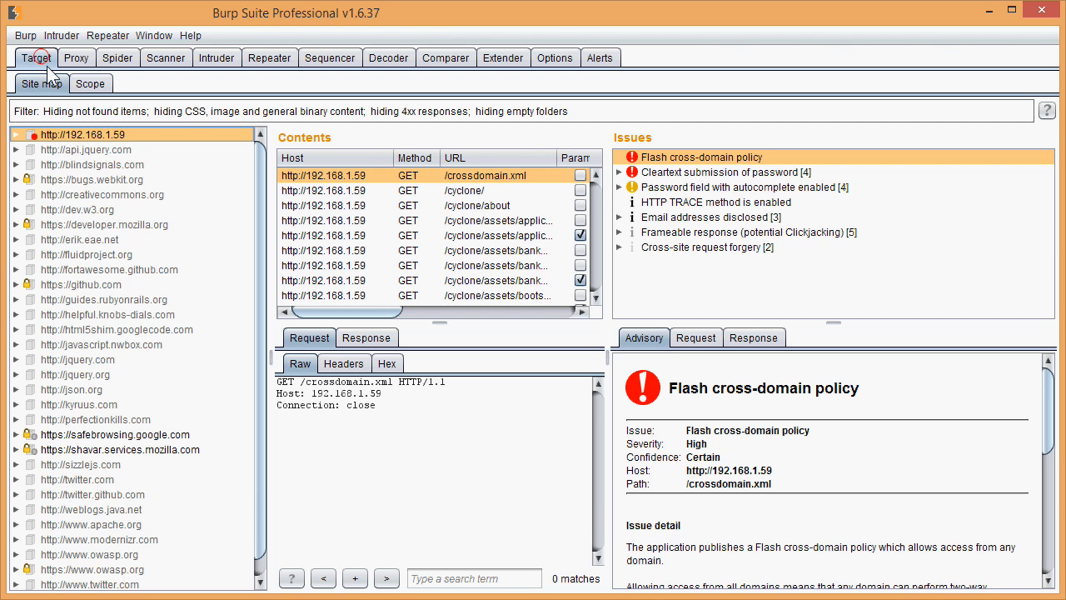
click(46, 85)
click(47, 85)
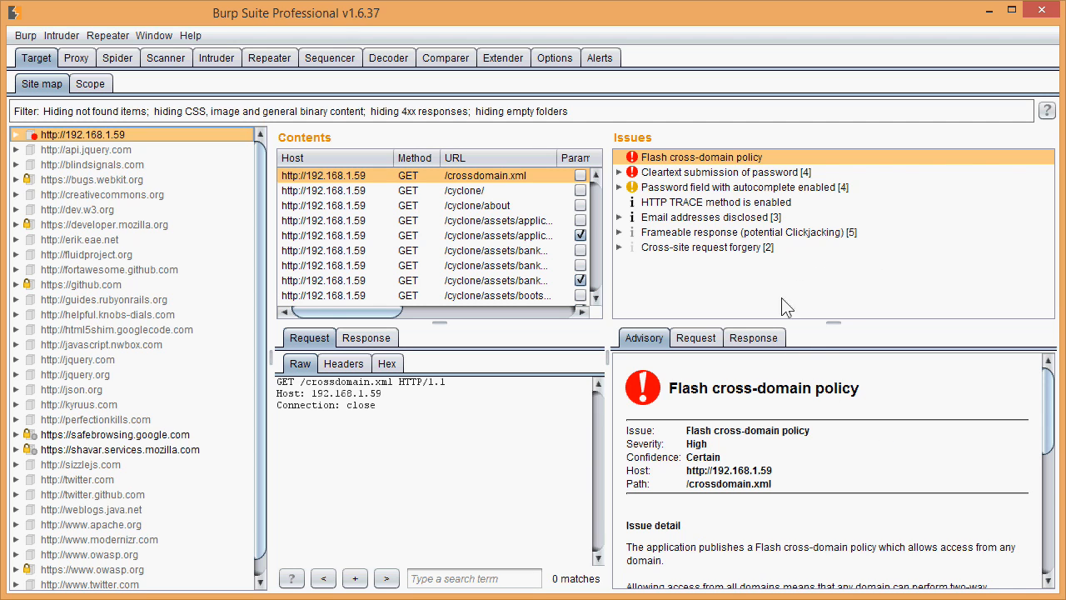
click(699, 171)
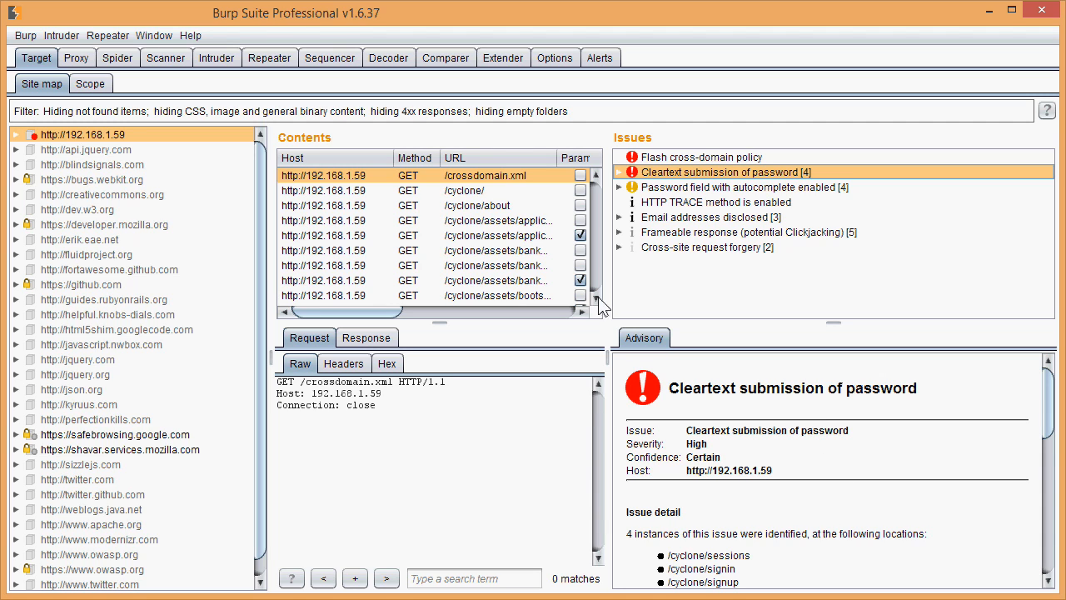
click(16, 135)
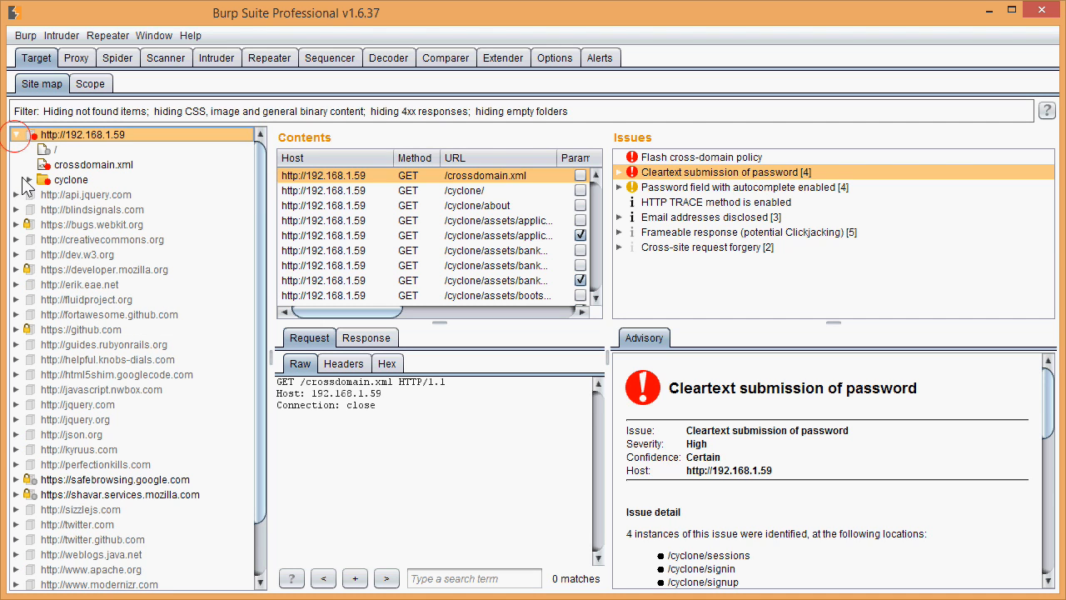
click(27, 179)
click(28, 179)
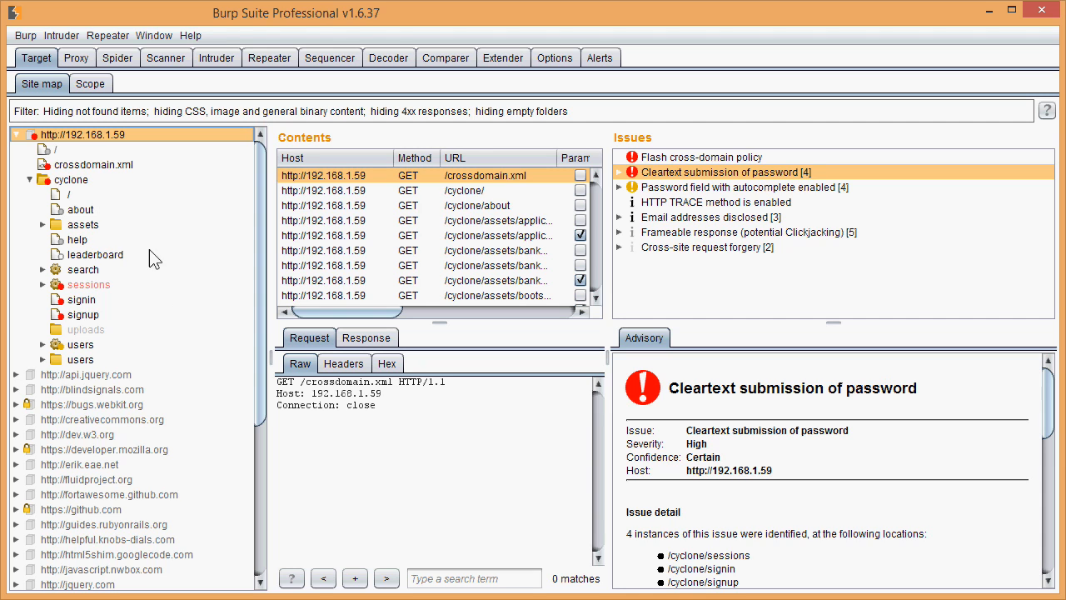
click(75, 181)
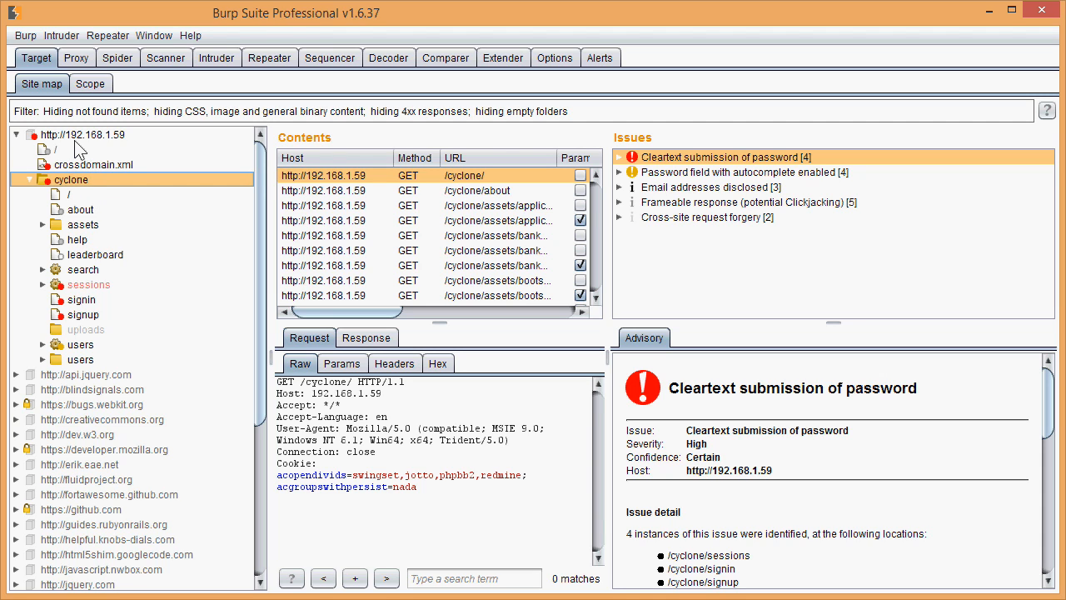
- Choose 'Actively scan this branch' on the cyclone node to open the wizard with 170 items
right_click(99, 190)
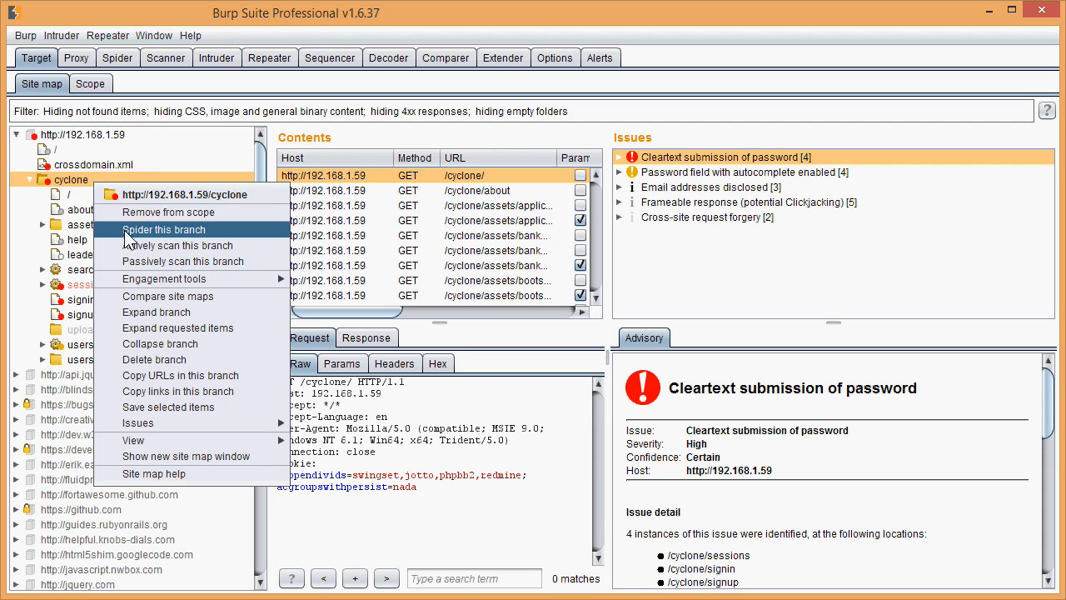
click(246, 248)
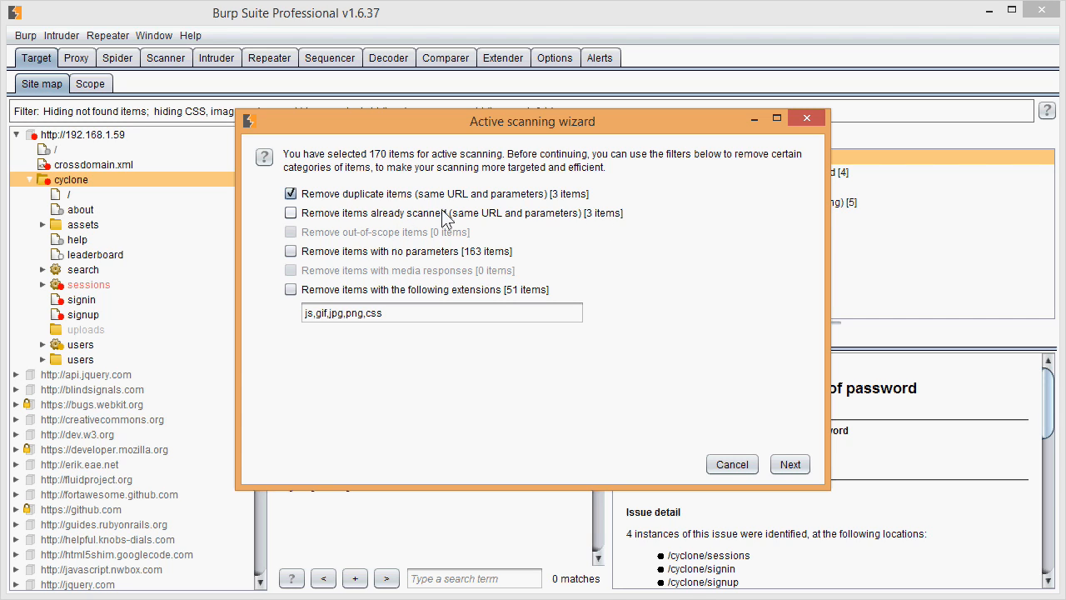
- Exclude already-scanned items and extensions js,gif,jpg,png,css,bmp,pdf from the active scan
click(291, 213)
click(380, 322)
click(290, 290)
click(385, 313)
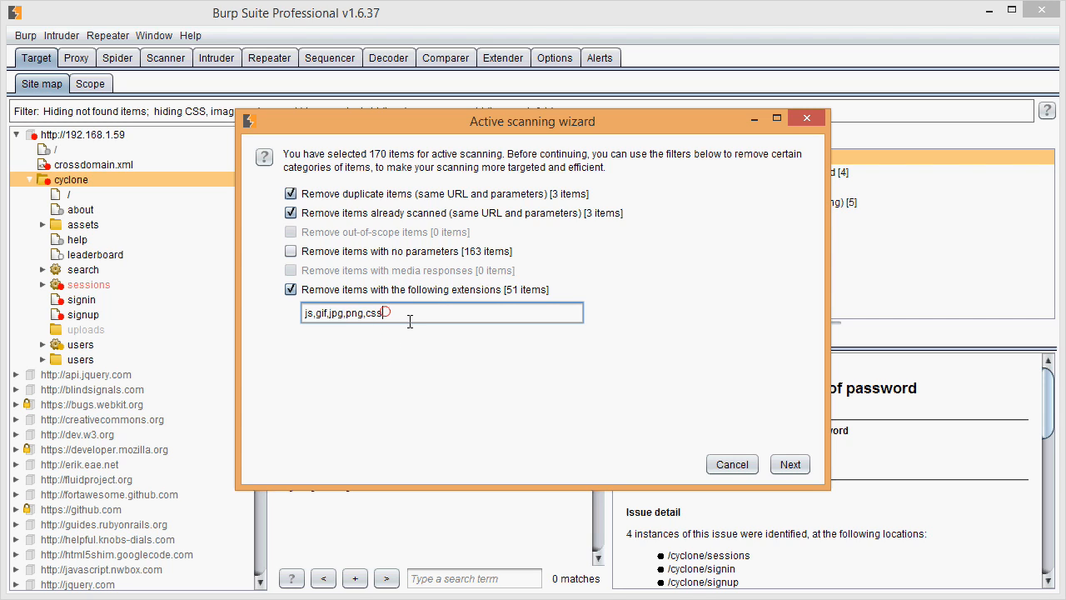
text(,bmp,pdf)
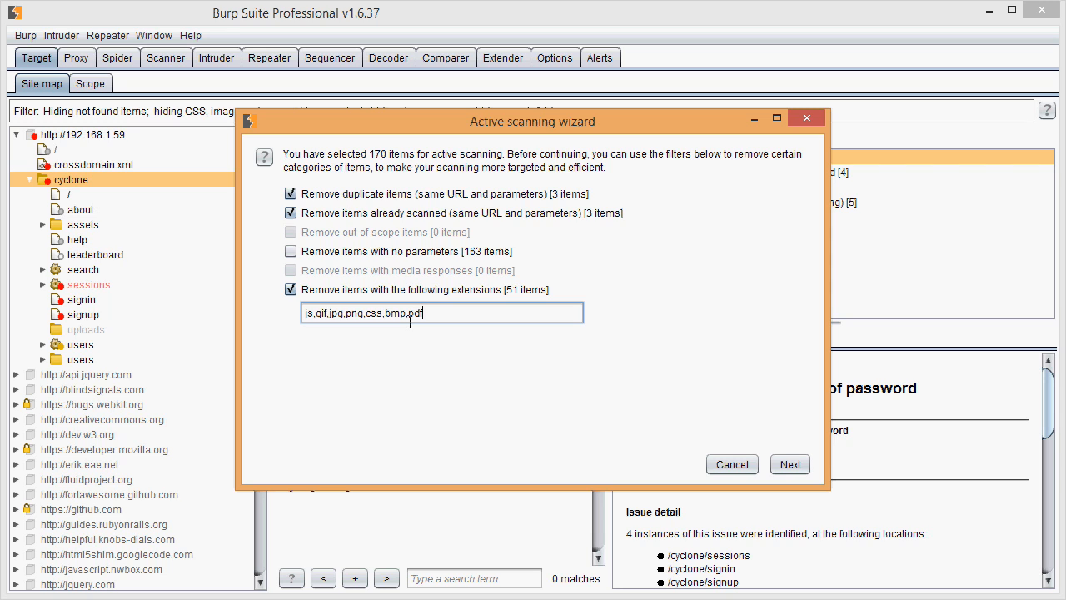
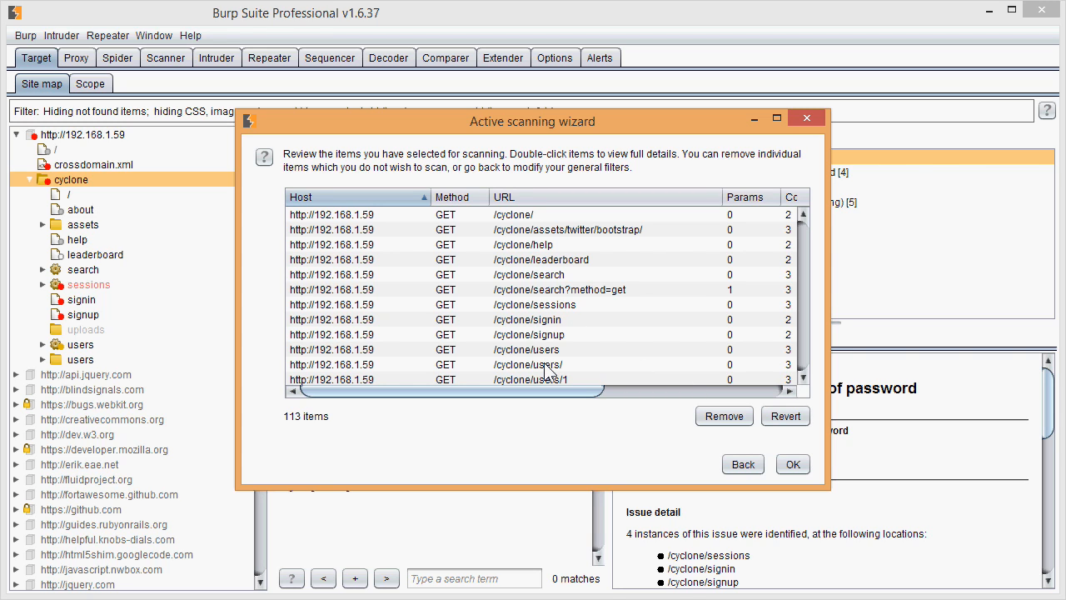
- Review the /cyclone/users/14 entry and the following user rows among the 113 queued items
click(800, 351)
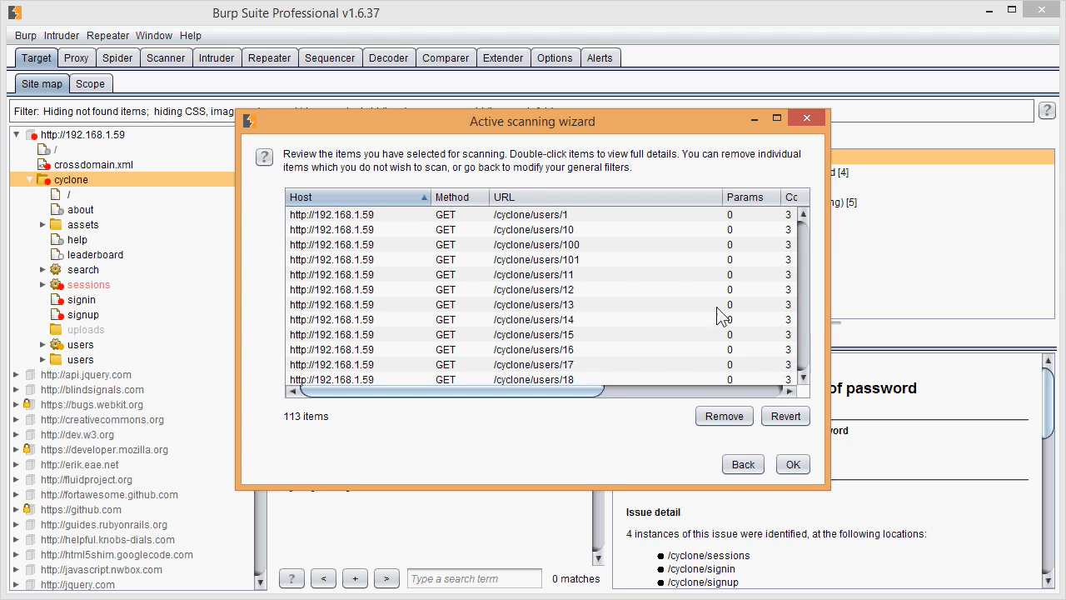
click(580, 321)
key(Down)
key(Down)
key(Down)
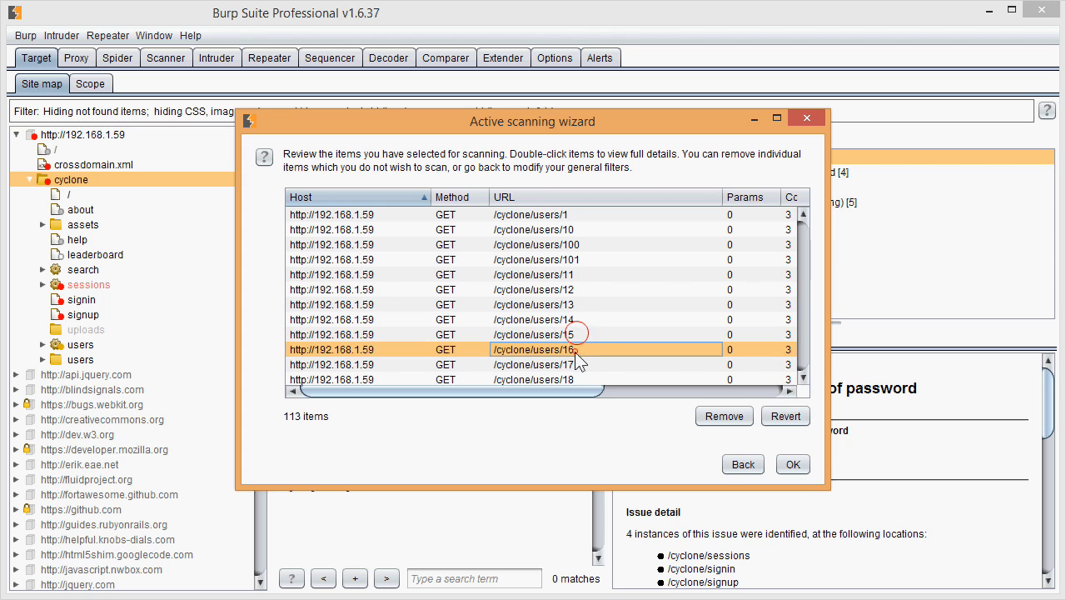
click(574, 319)
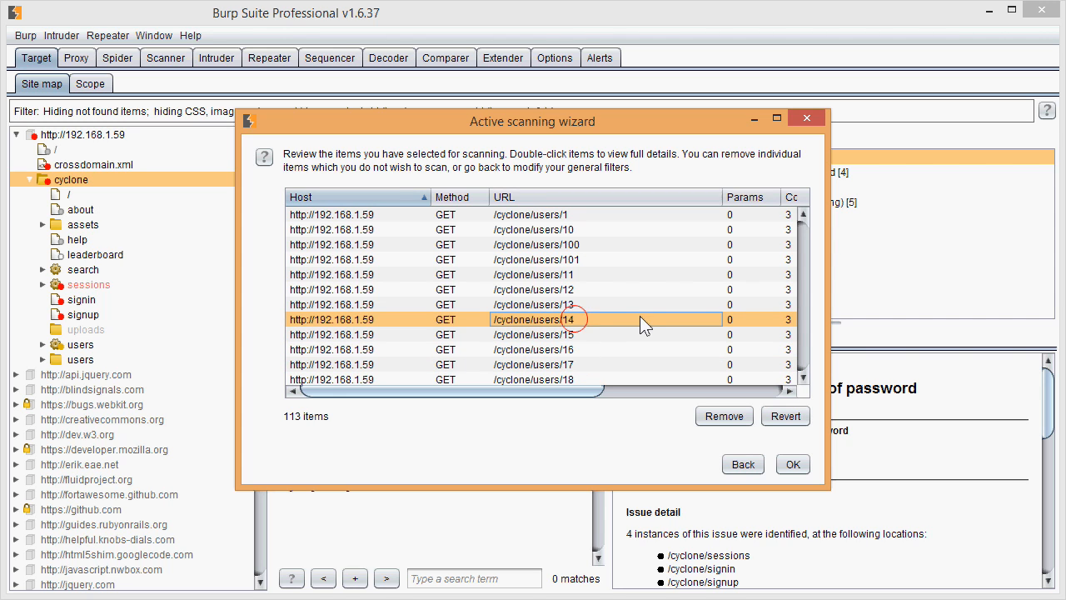
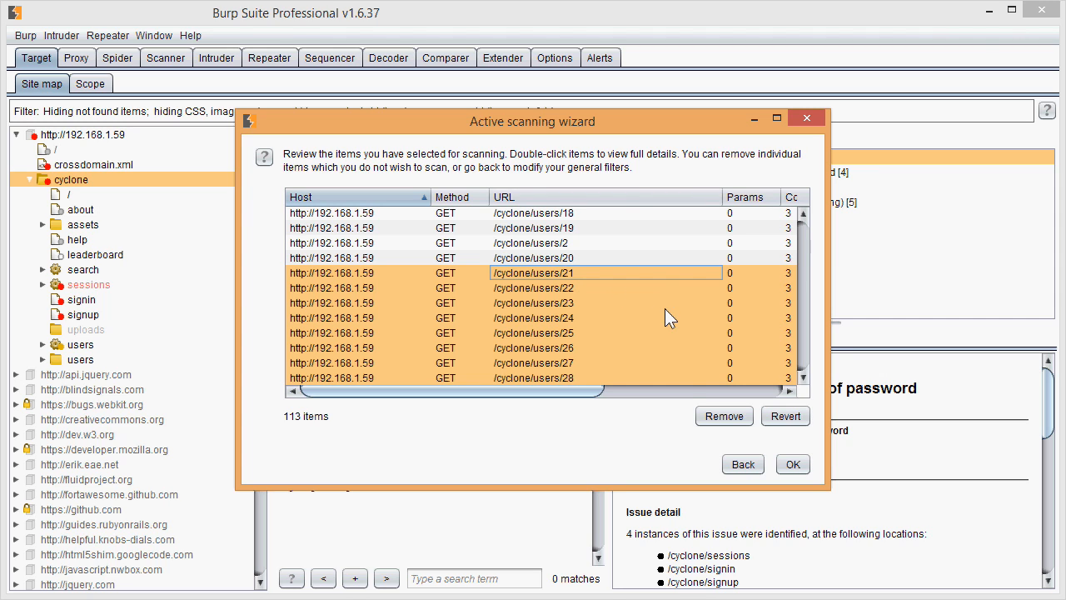
- Remove the selected /cyclone/users entries 21–28 from the active scan item list
click(718, 422)
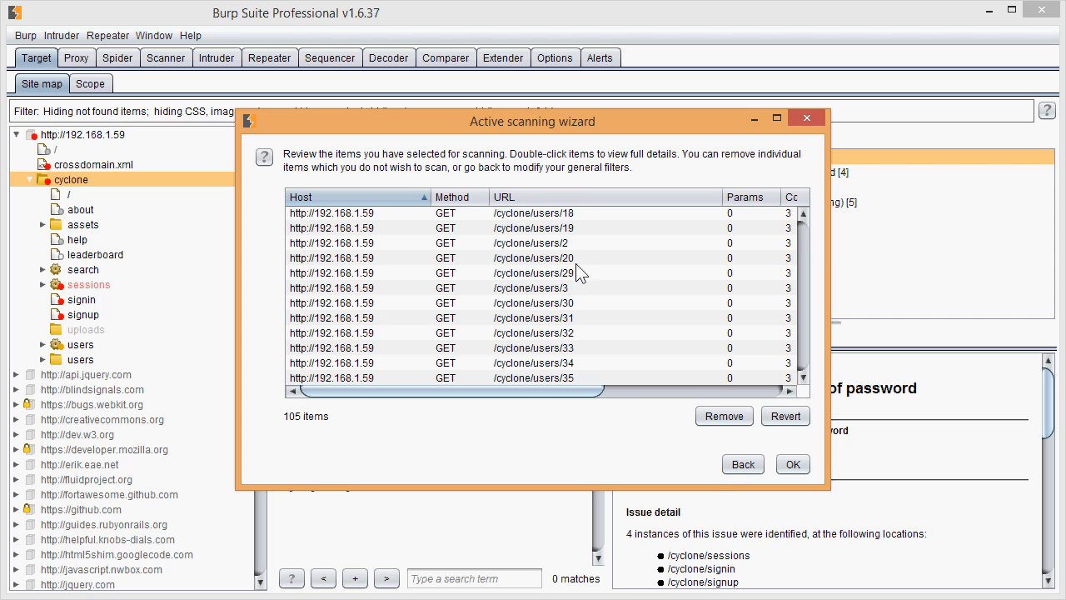
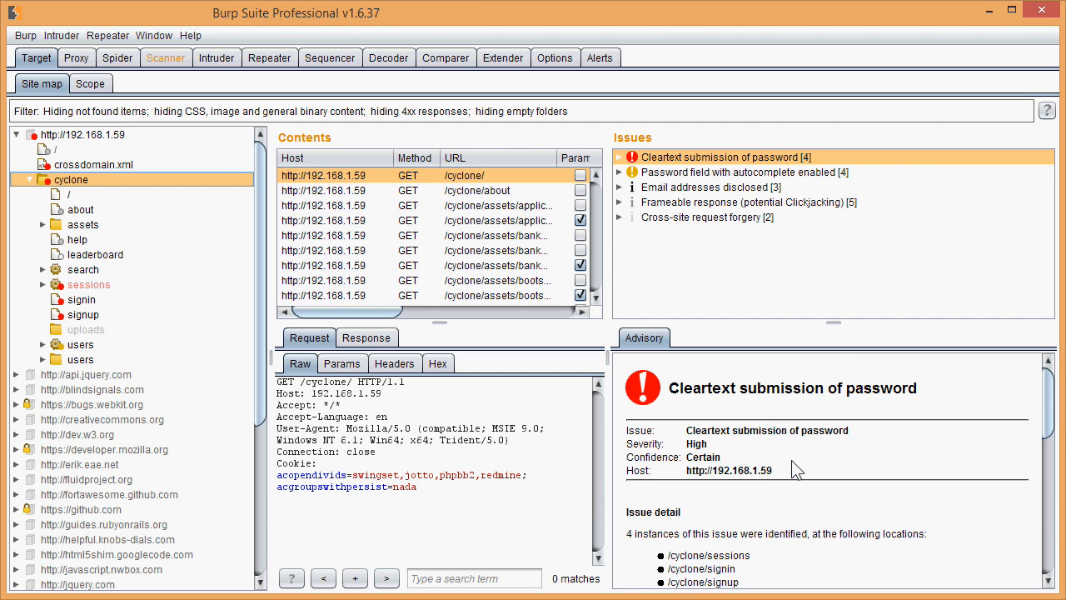
- Return from the scan queue to the site map and passively scan the cyclone branch
click(174, 70)
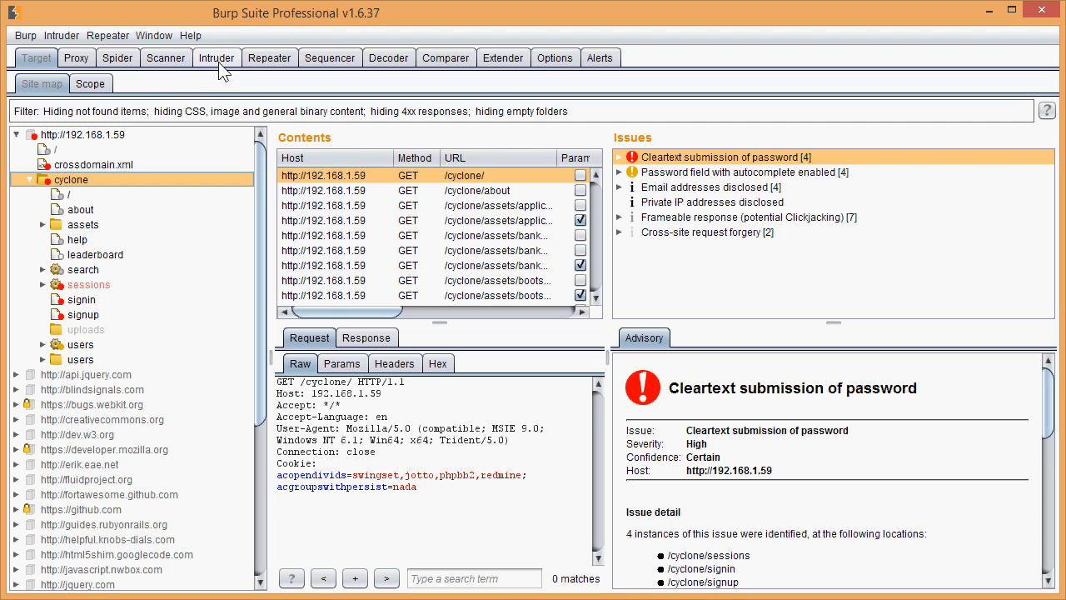
click(171, 60)
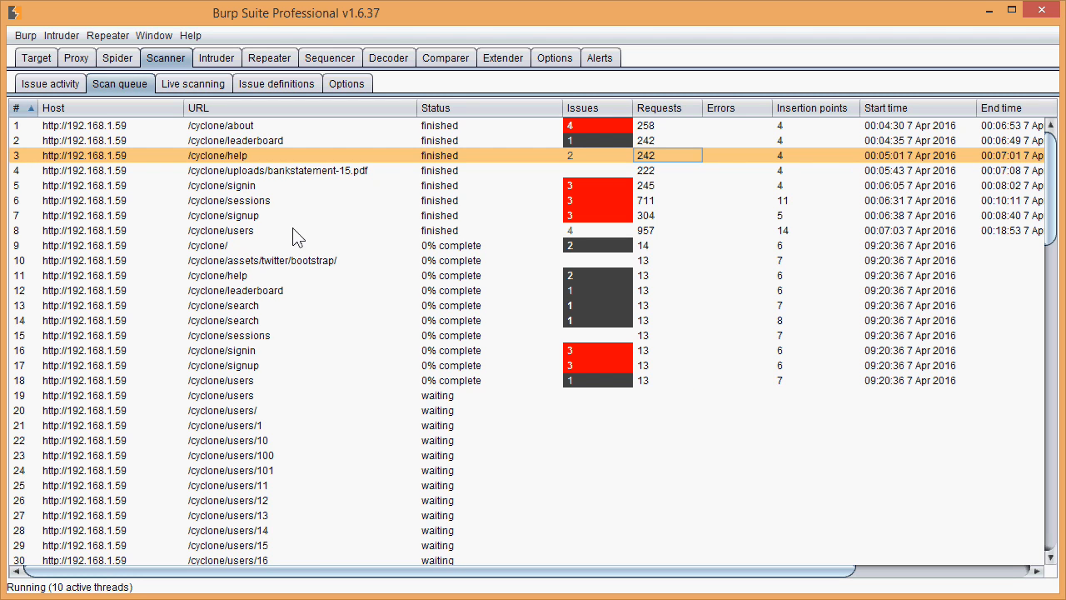
click(43, 62)
click(44, 84)
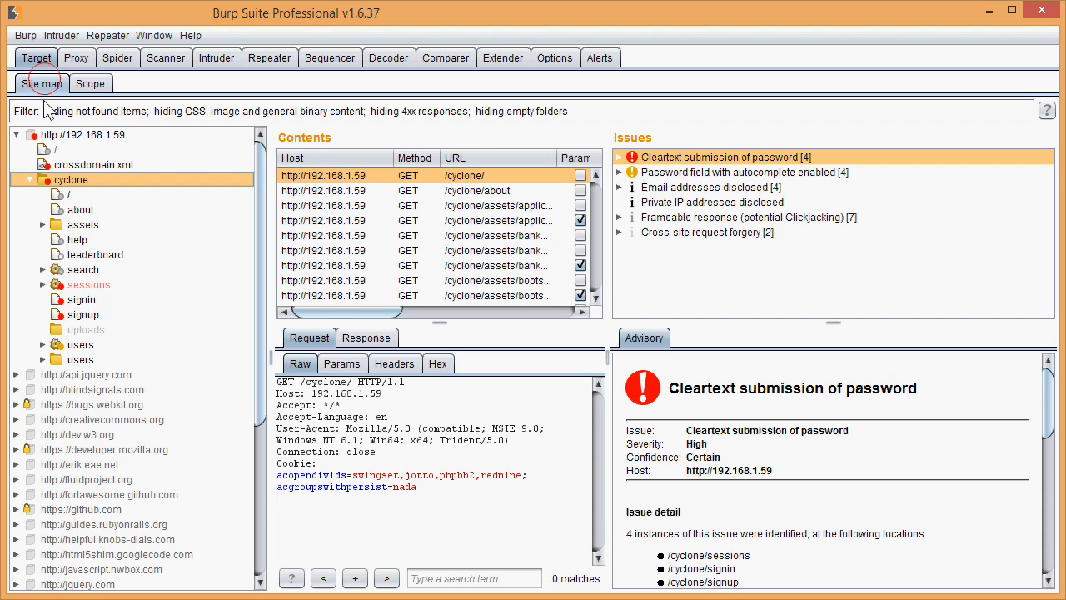
right_click(85, 190)
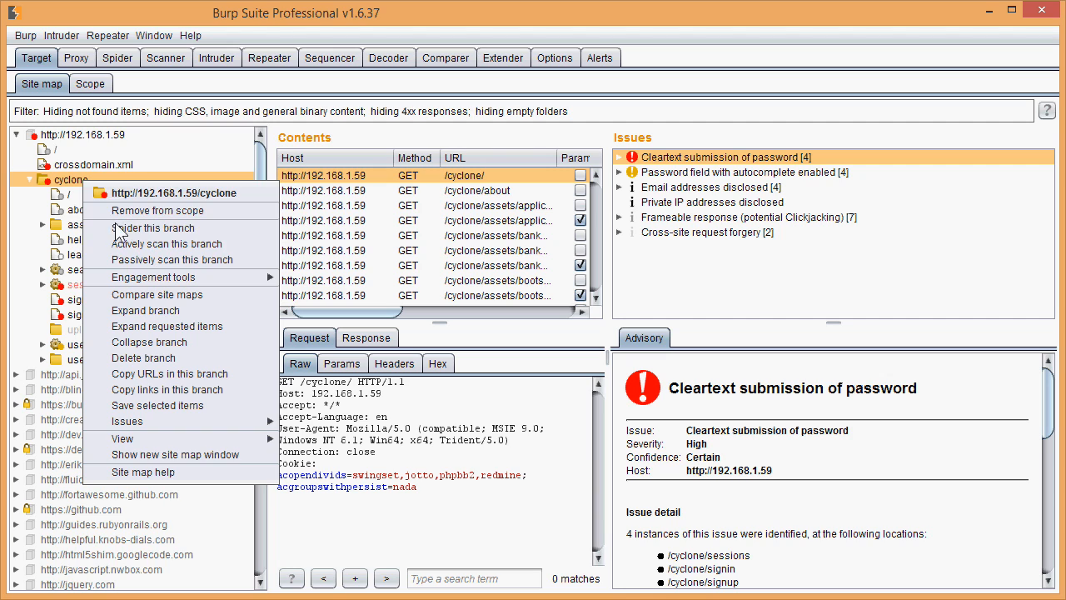
click(137, 259)
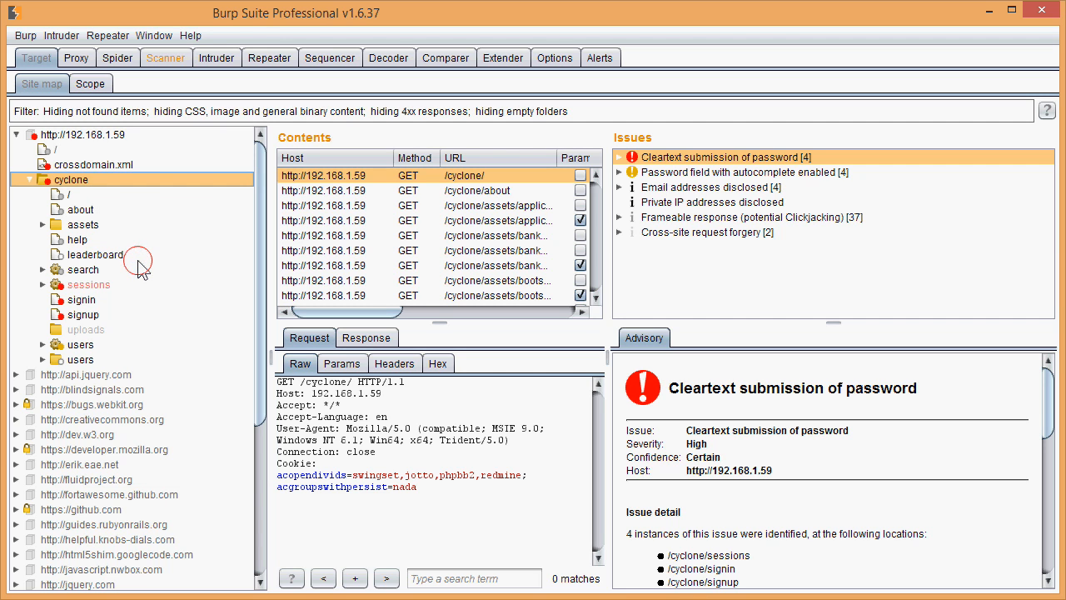
- Check the passive scan's progress in the Scanner queue
click(165, 58)
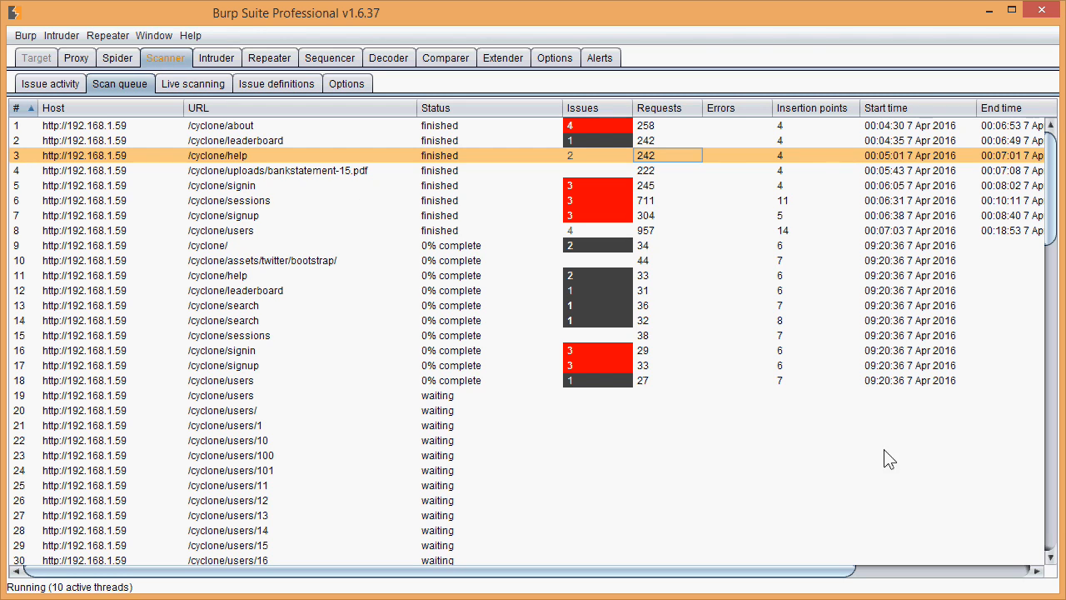
click(1051, 487)
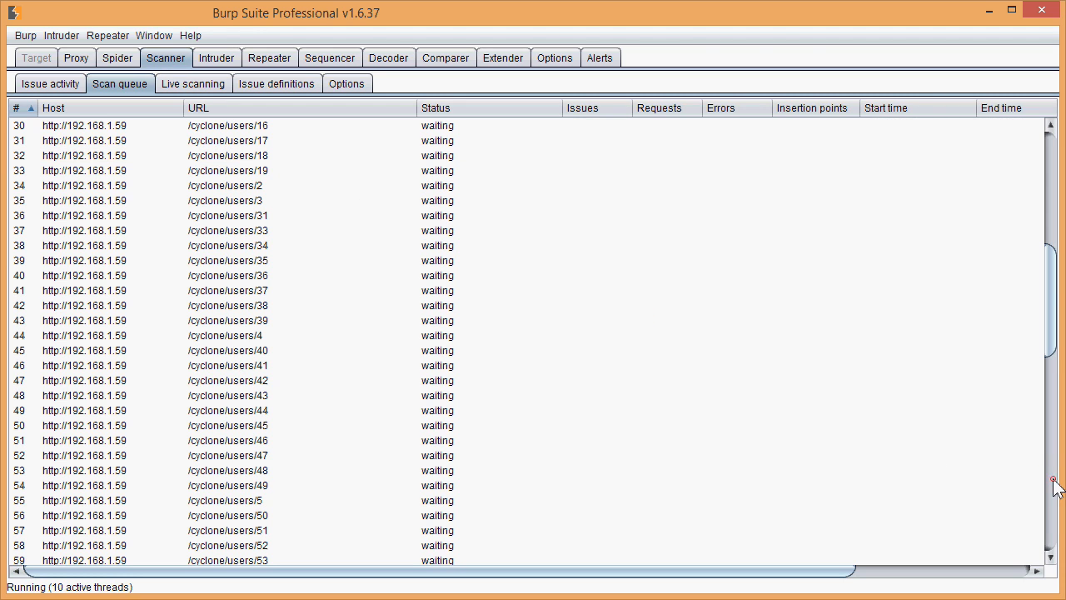
click(1049, 293)
drag(1048, 293, 1047, 117)
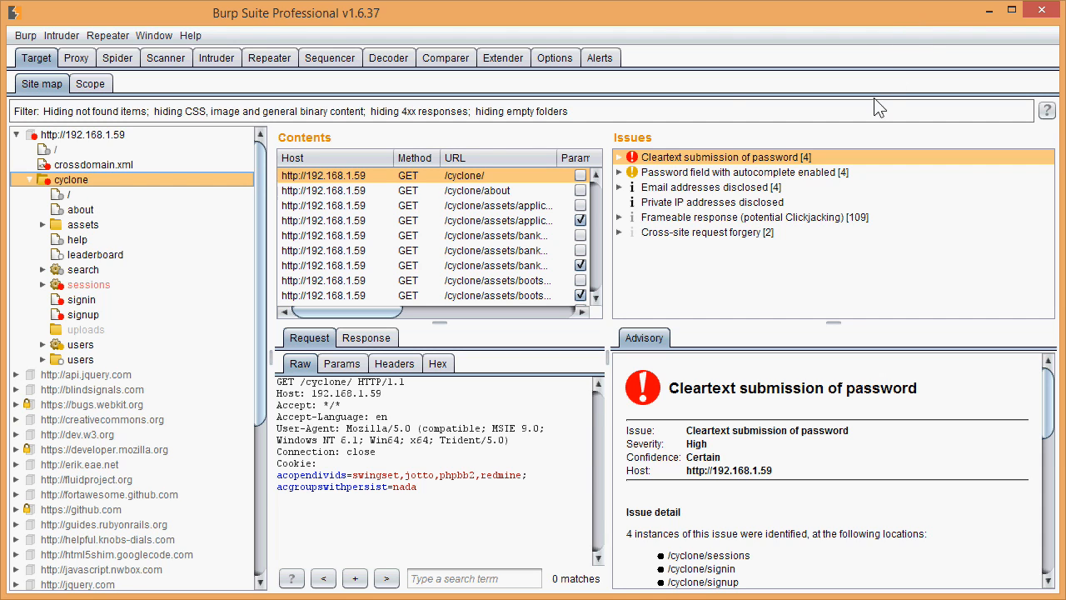
click(46, 60)
click(46, 80)
drag(1051, 407, 1048, 365)
- Open the /cyclone/sessions instance of Password field with autocomplete enabled and view its request and response
click(625, 173)
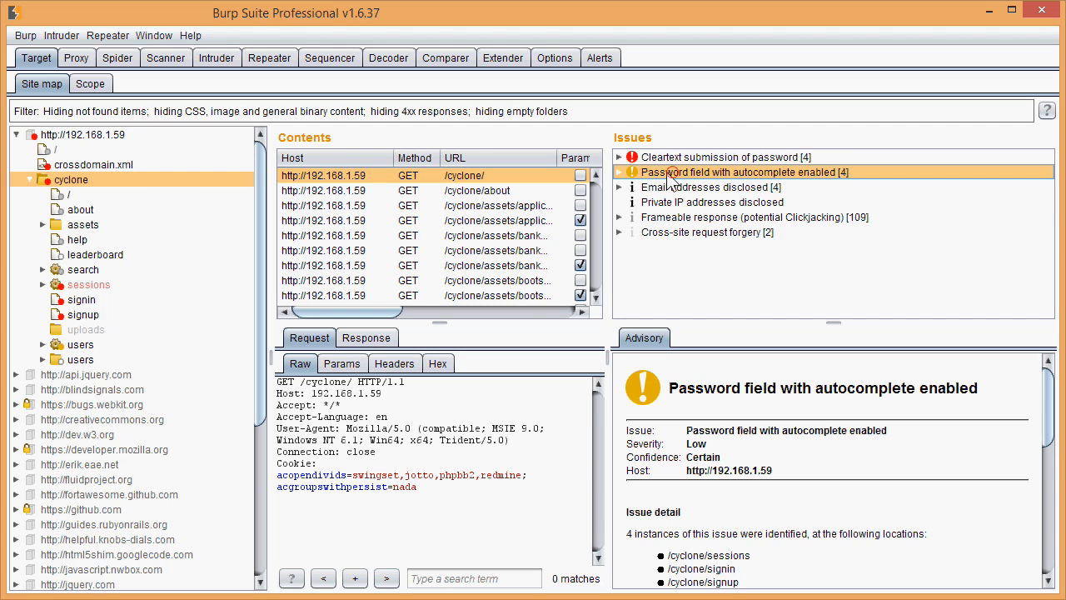
click(619, 173)
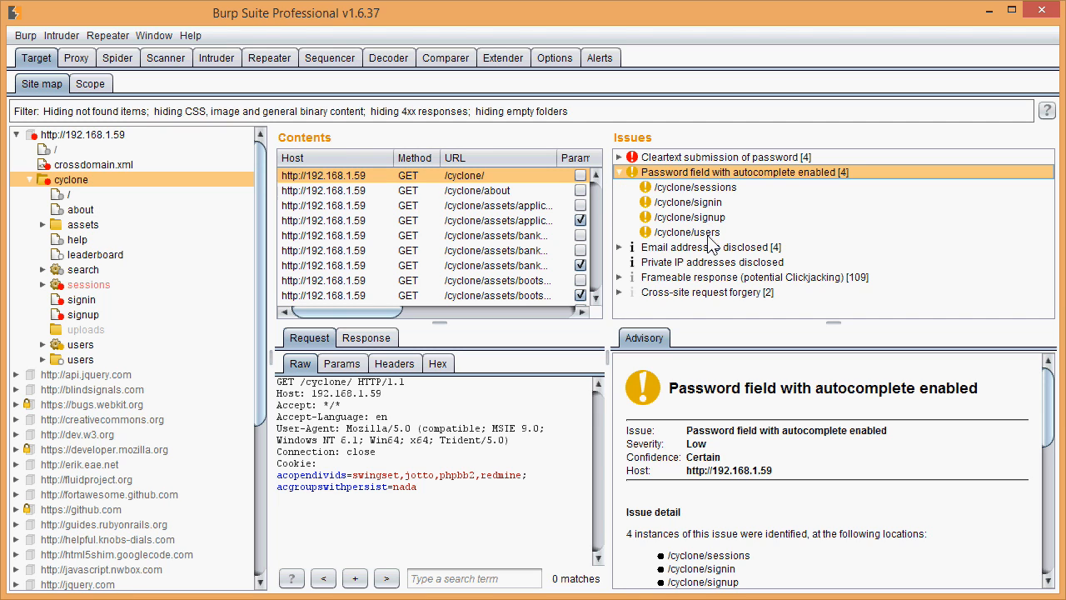
click(716, 188)
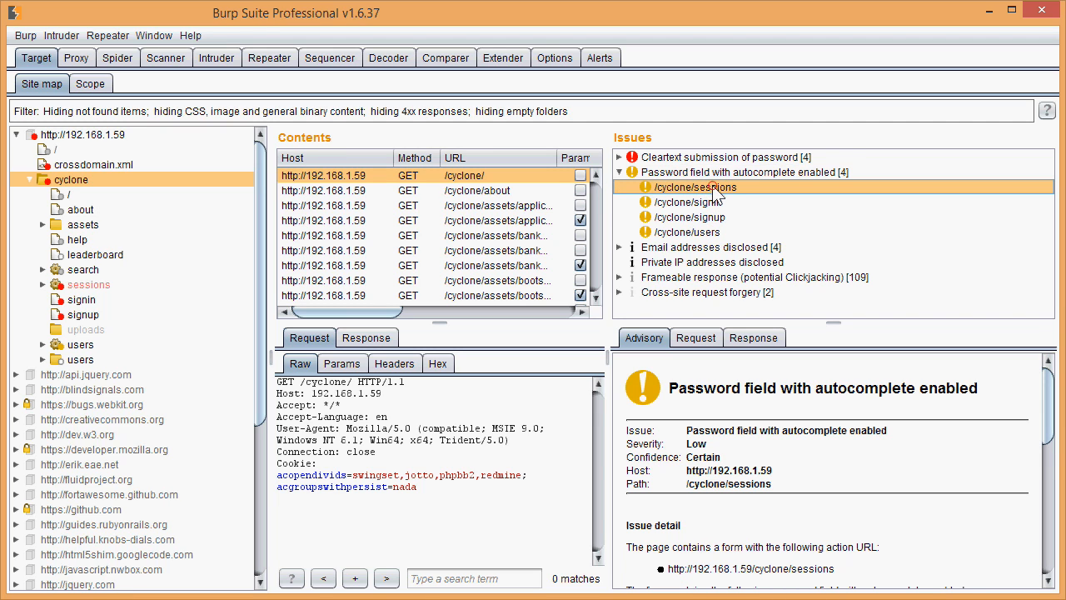
click(716, 343)
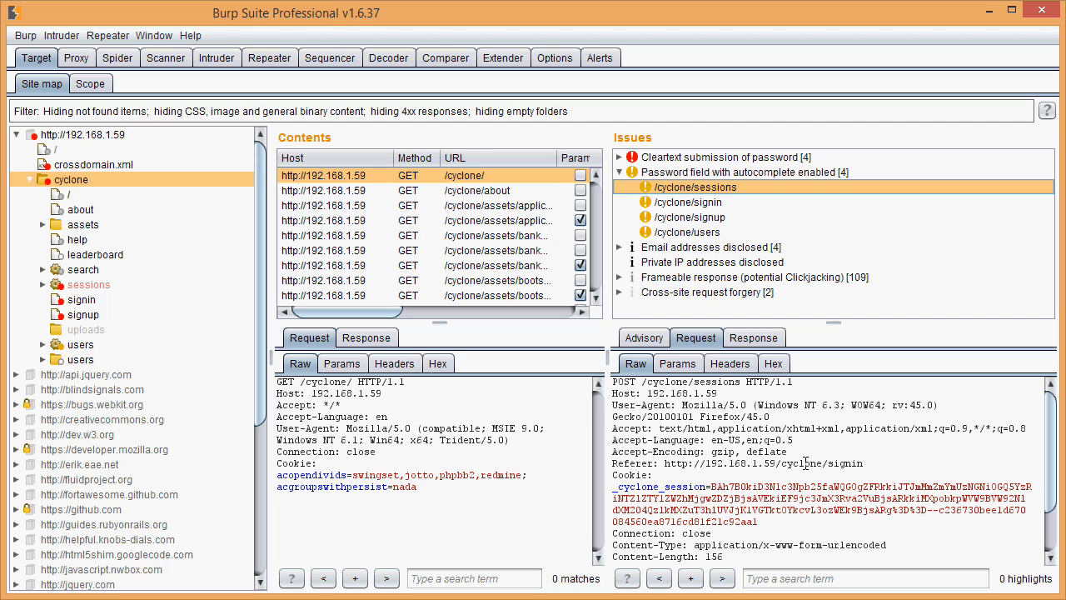
click(758, 340)
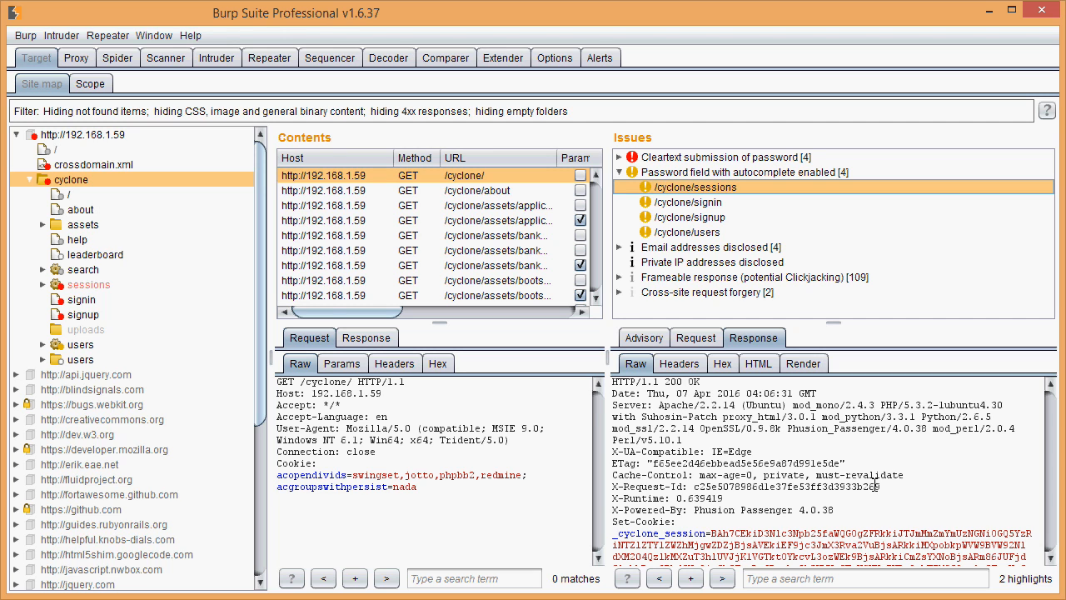
- Step through the response highlights to the password input, then show the /cyclone/signin advisory
drag(1050, 560, 1050, 559)
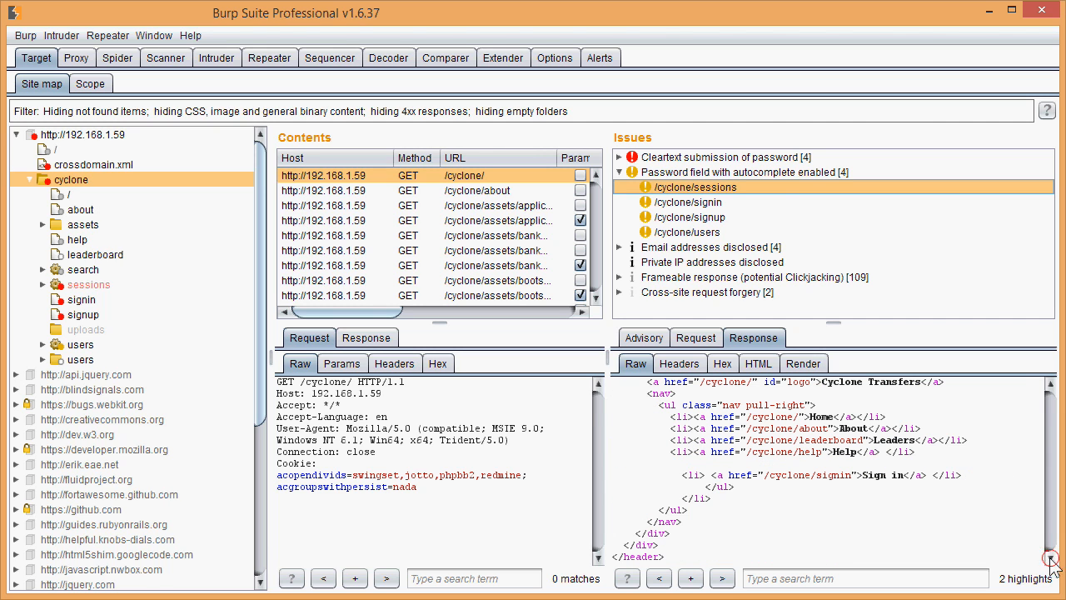
click(722, 579)
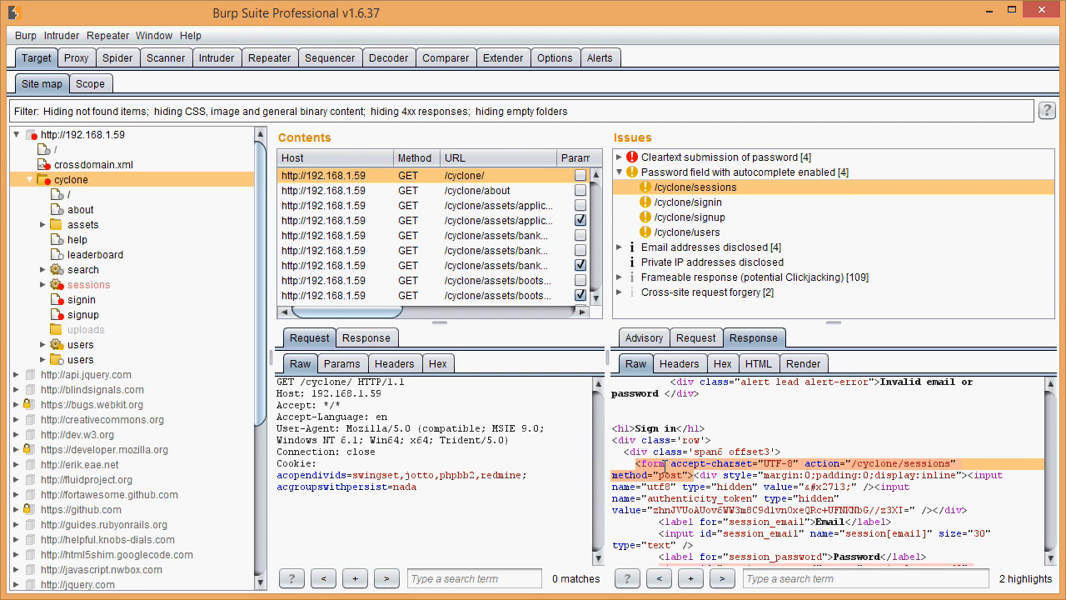
click(722, 578)
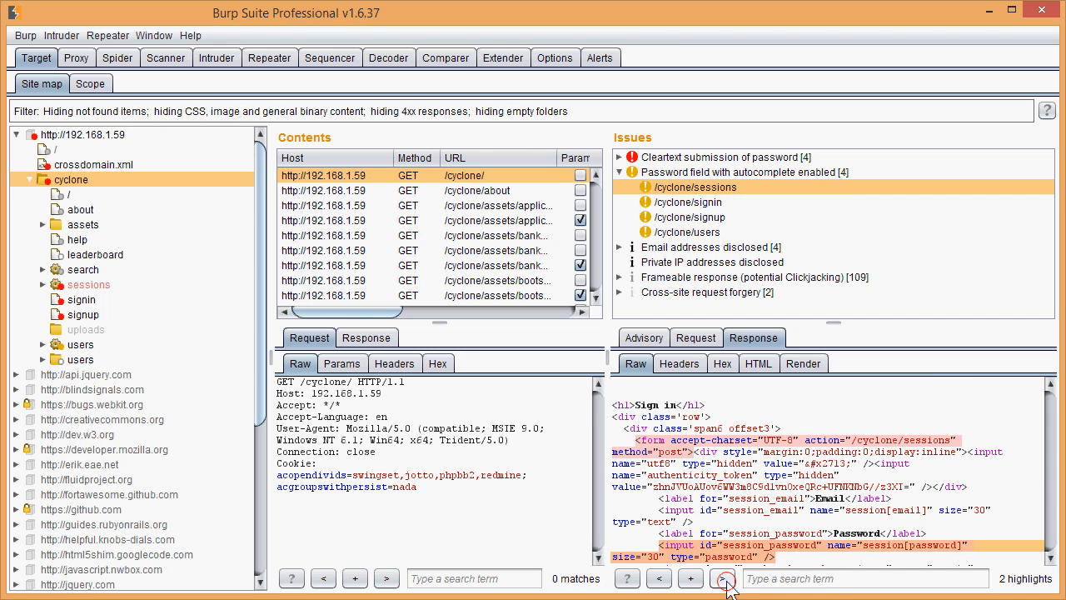
click(1050, 558)
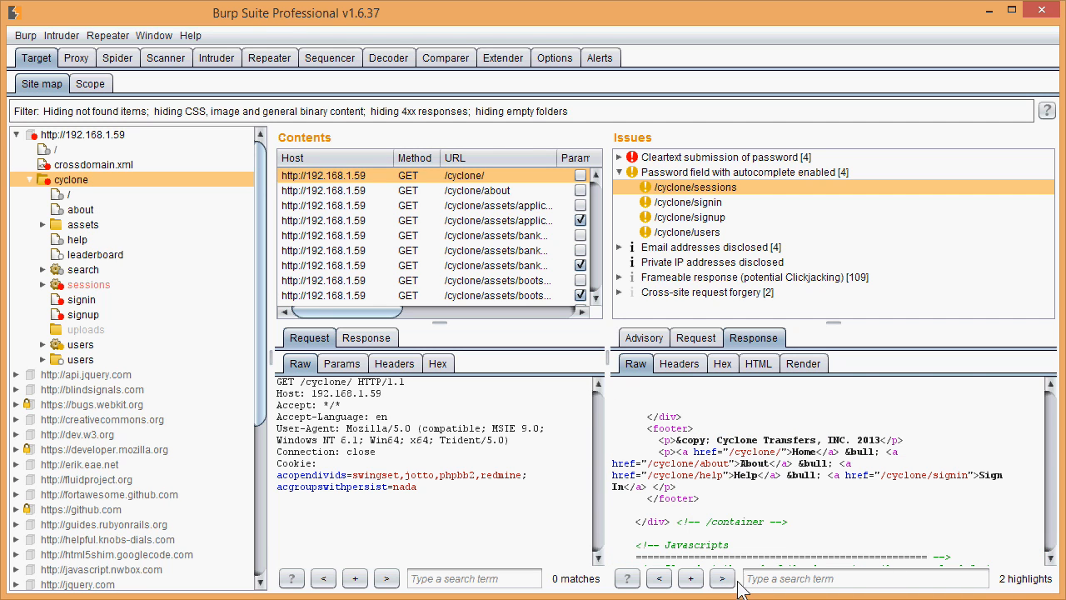
click(657, 577)
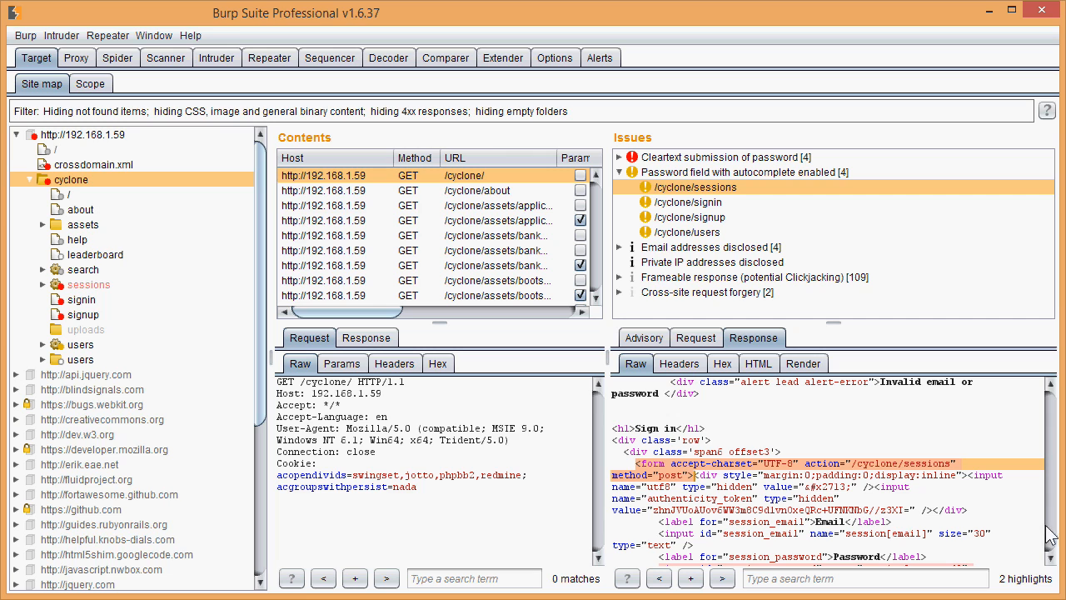
click(723, 578)
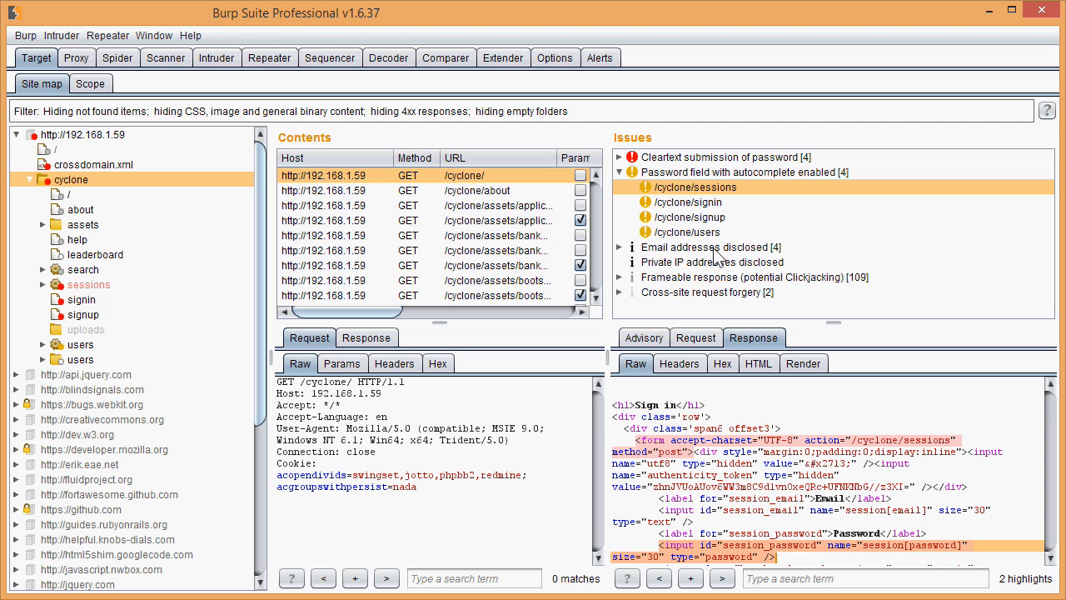
click(699, 203)
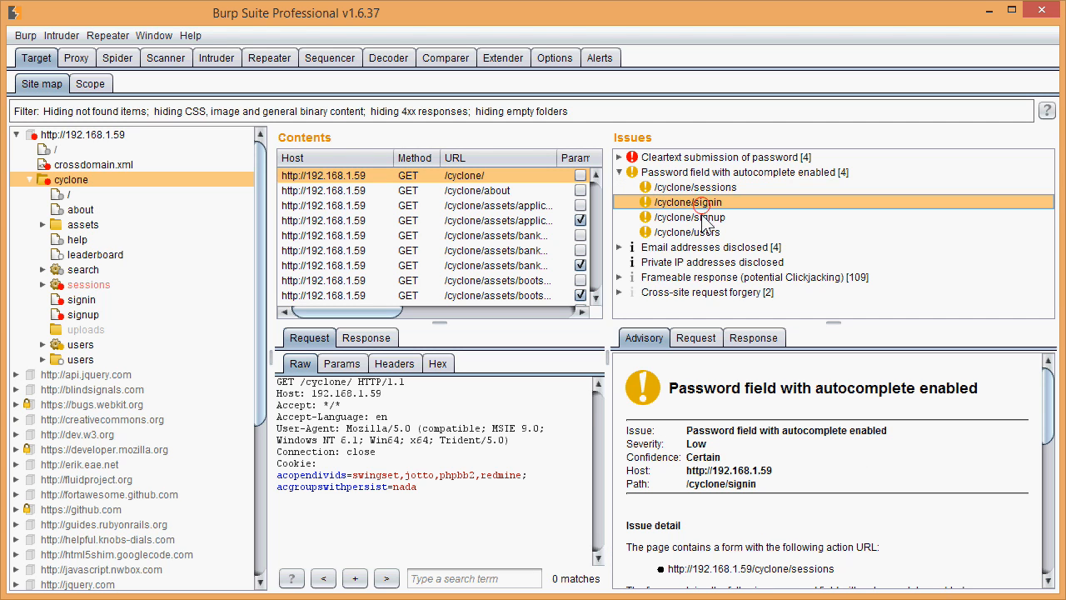
- Set the /cyclone/users autocomplete finding's severity to False positive
click(705, 218)
click(705, 232)
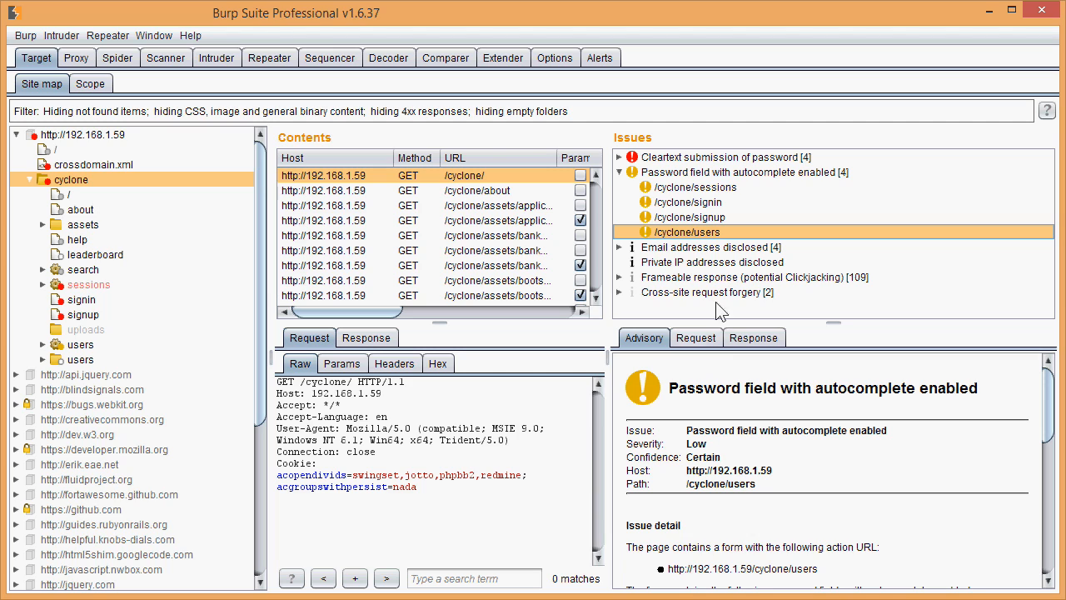
right_click(708, 237)
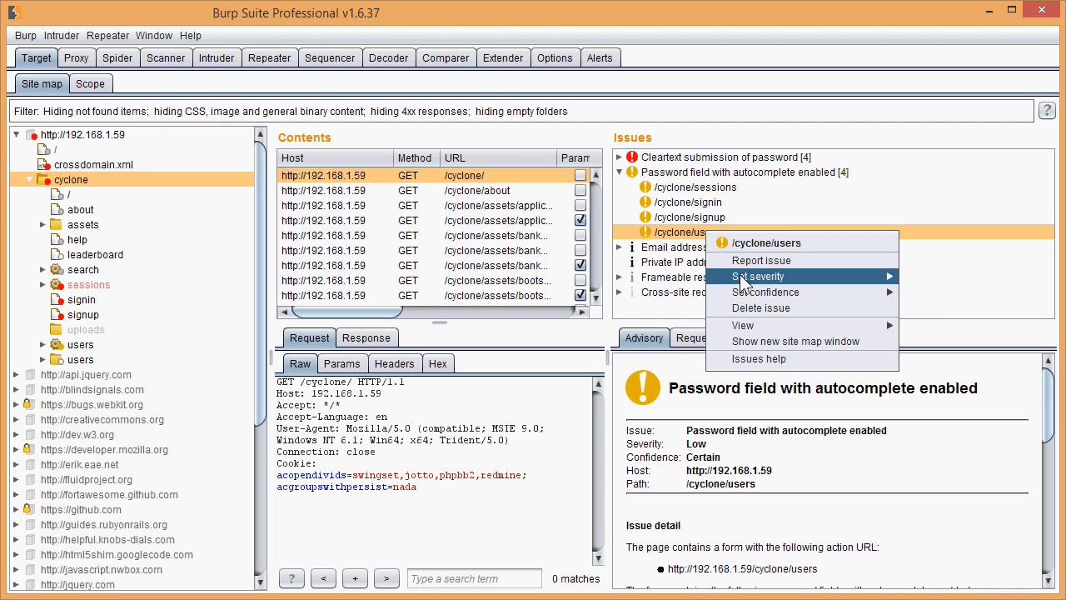
mouse_move(740, 278)
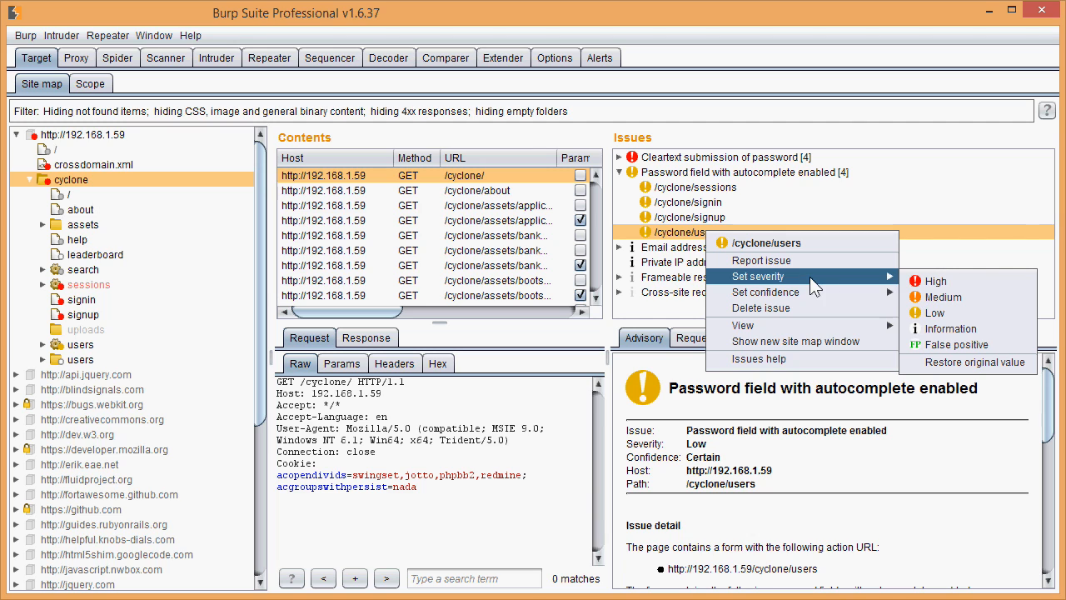
click(944, 350)
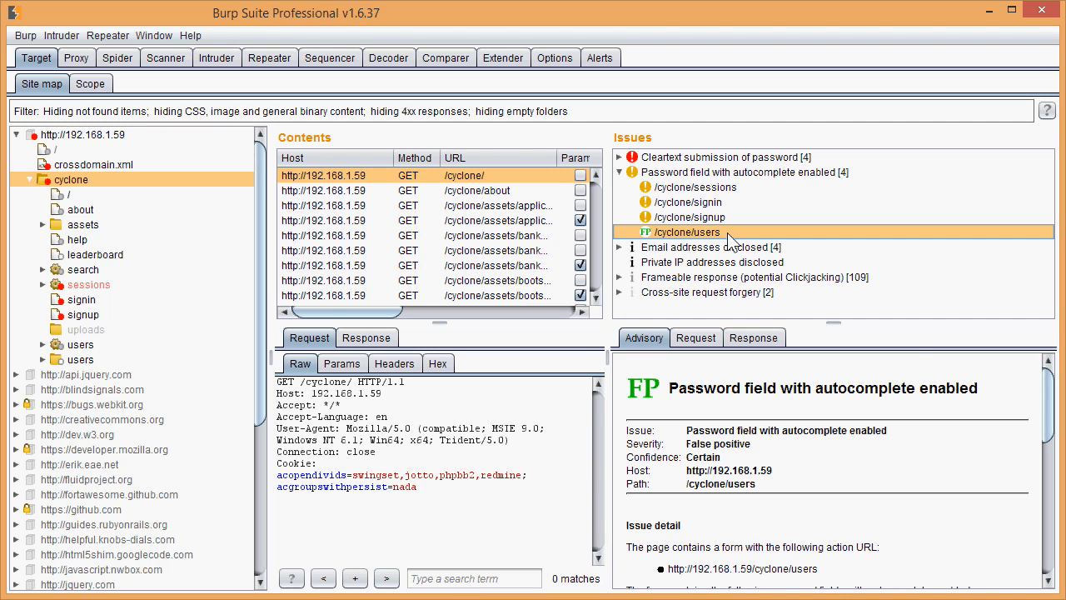
- Recheck the /cyclone/users actions menu, then show all issues for the 192.168.1.59 host
right_click(728, 234)
mouse_move(767, 294)
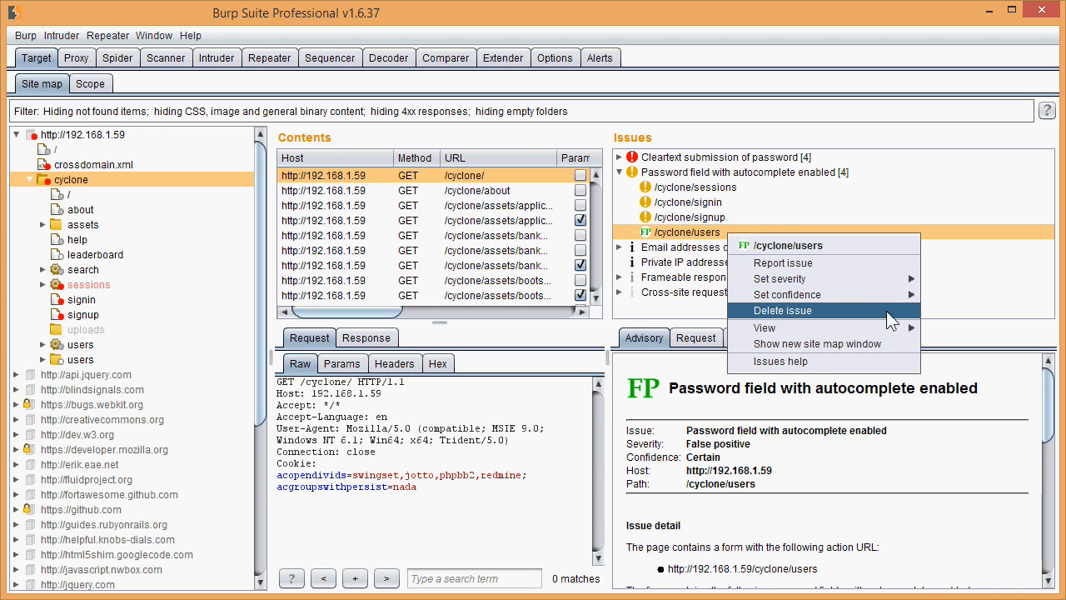
click(707, 234)
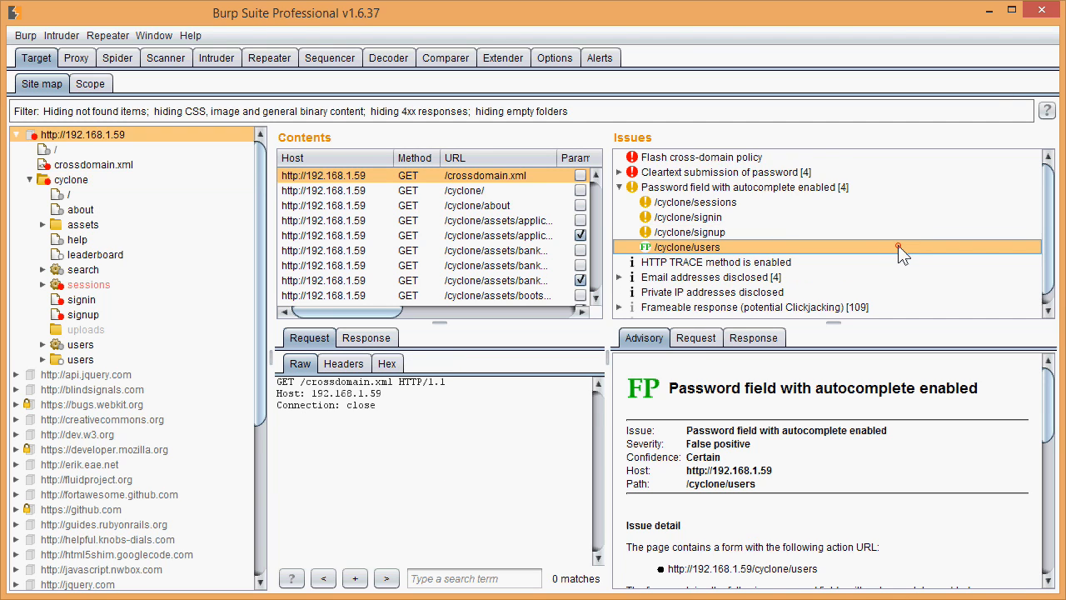
click(898, 245)
click(36, 58)
click(48, 84)
click(66, 136)
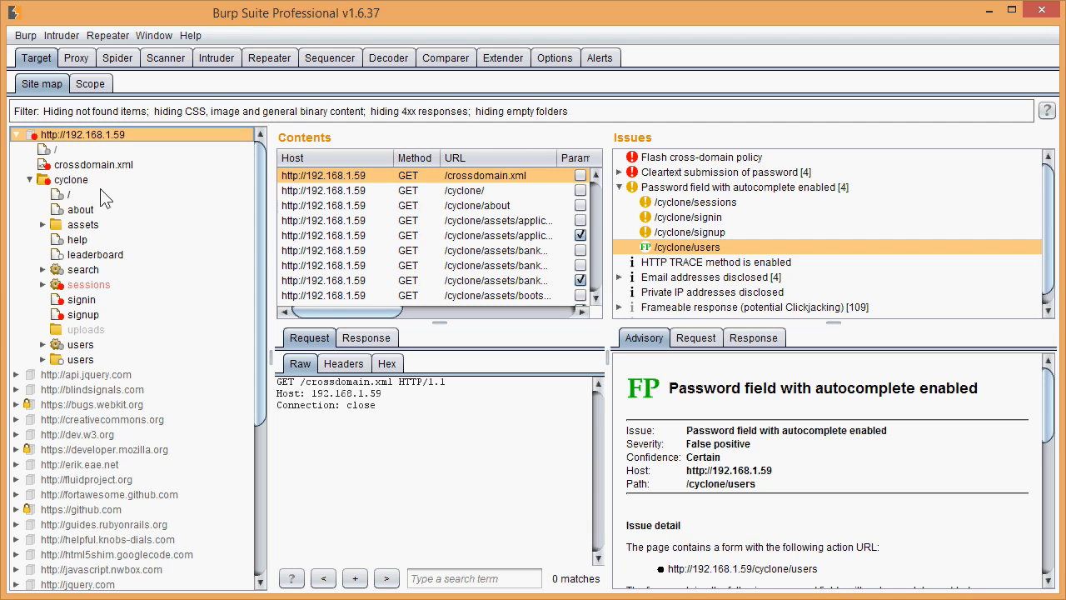
right_click(107, 145)
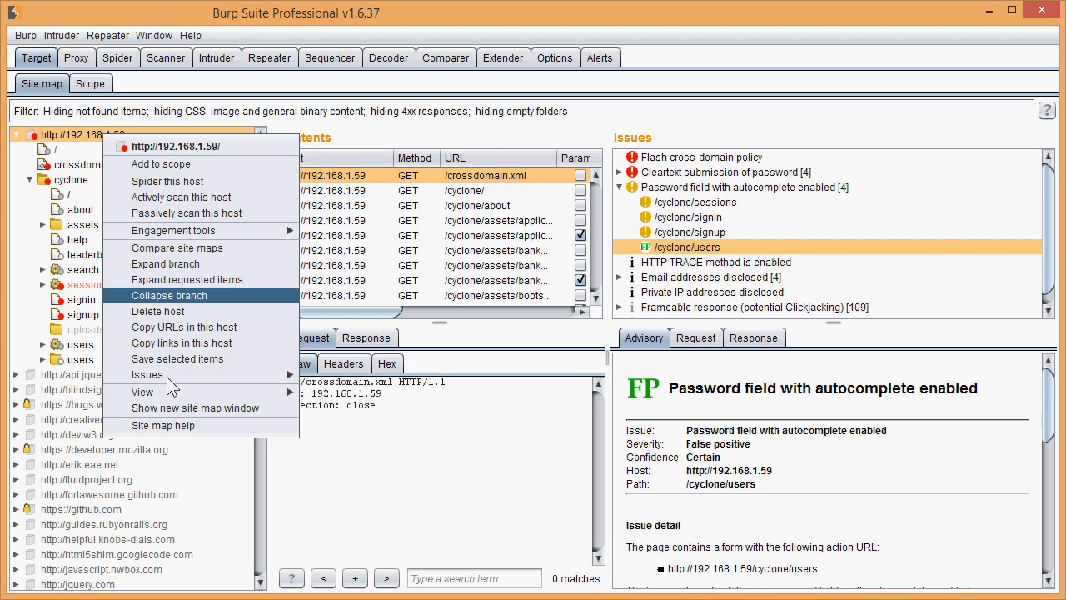
mouse_move(167, 377)
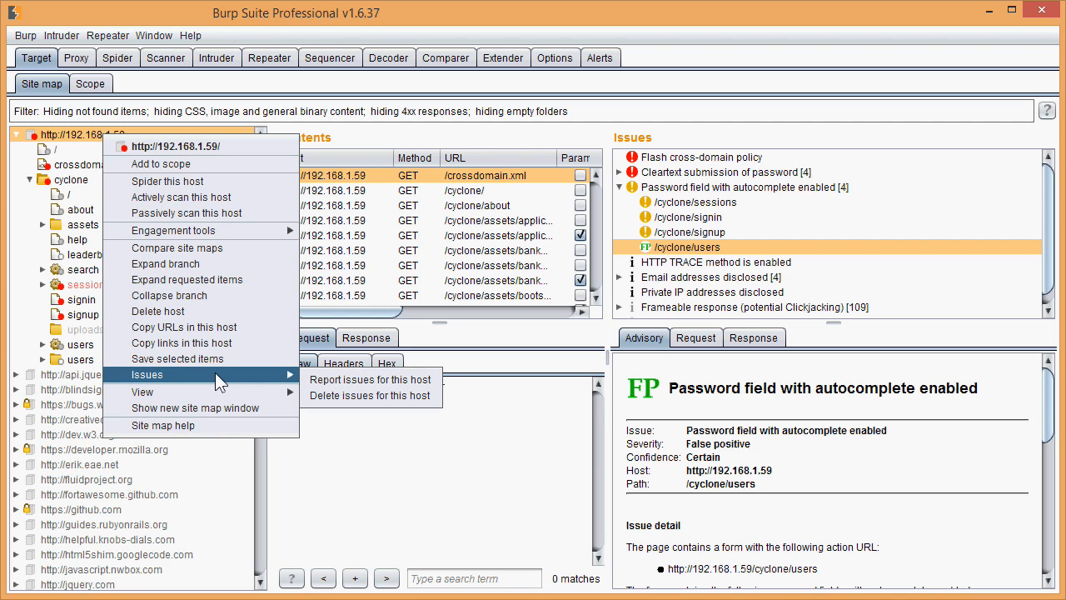
click(351, 385)
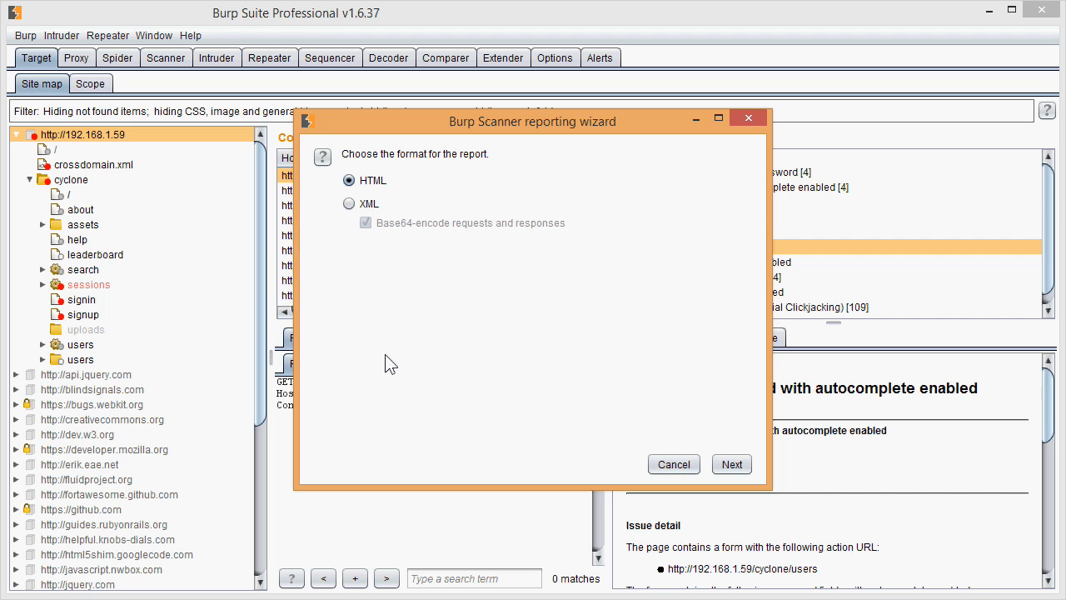
- Keep HTML format, all report details and relevant request/response extracts
click(351, 180)
click(732, 466)
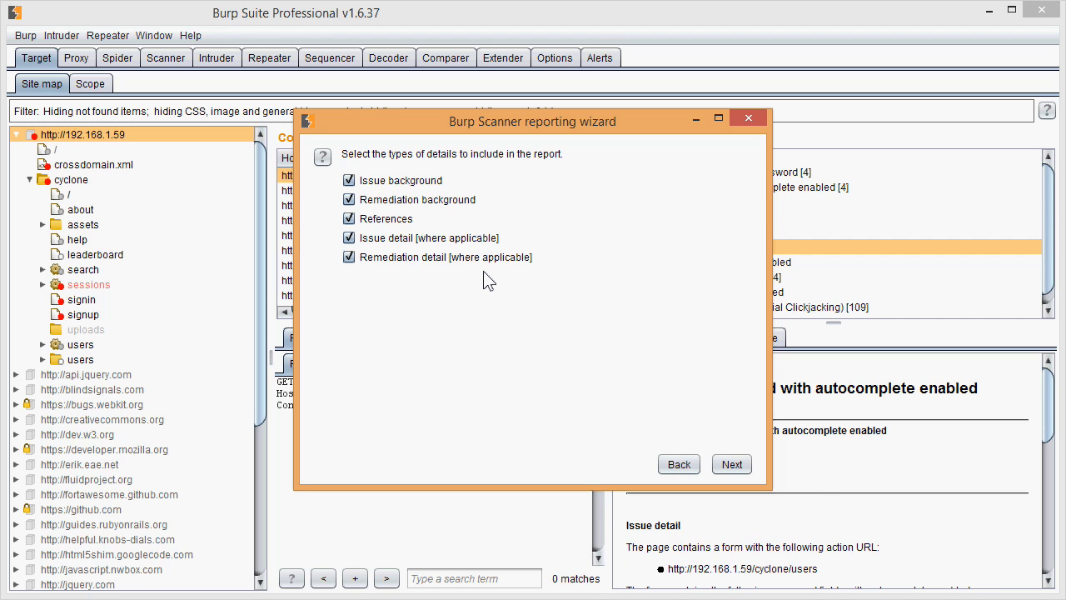
click(728, 467)
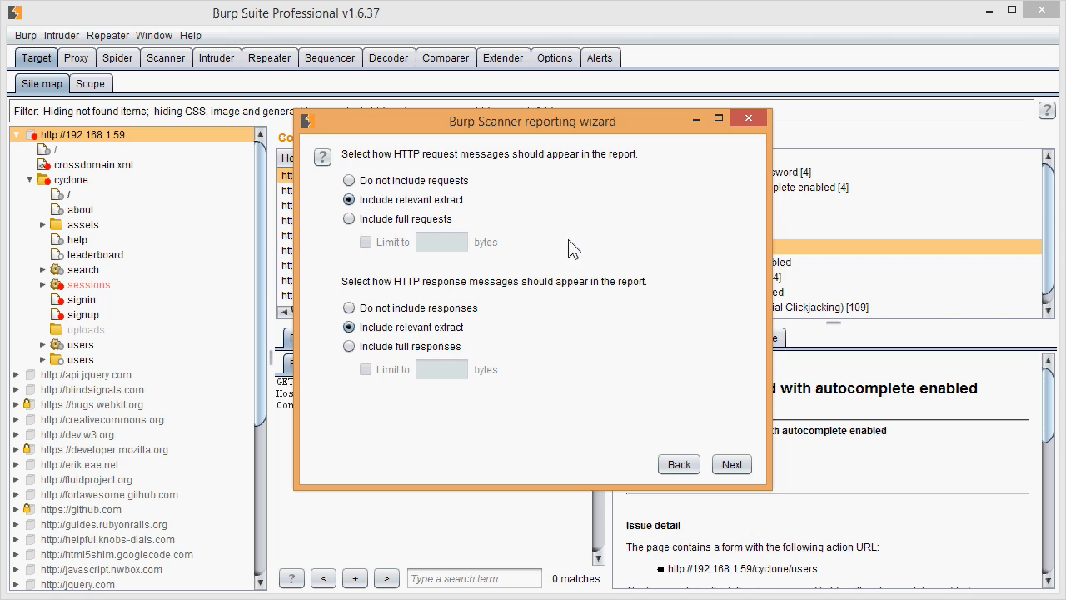
click(452, 201)
click(732, 465)
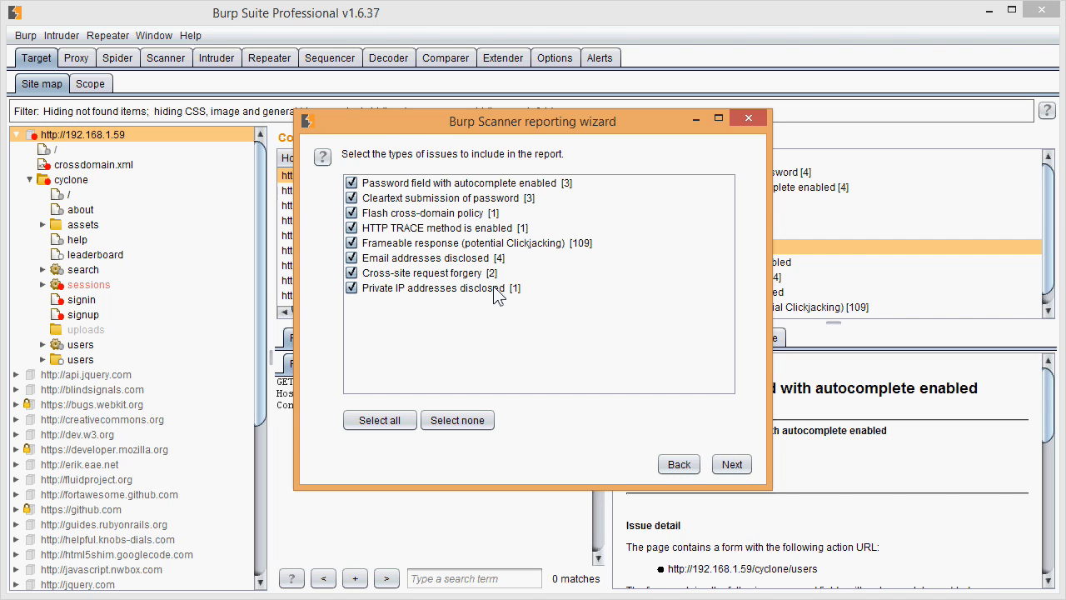
- Keep all eight issue types, including Cross-site request forgery and Private IP addresses disclosed
click(351, 289)
click(351, 273)
click(351, 288)
click(352, 273)
click(723, 465)
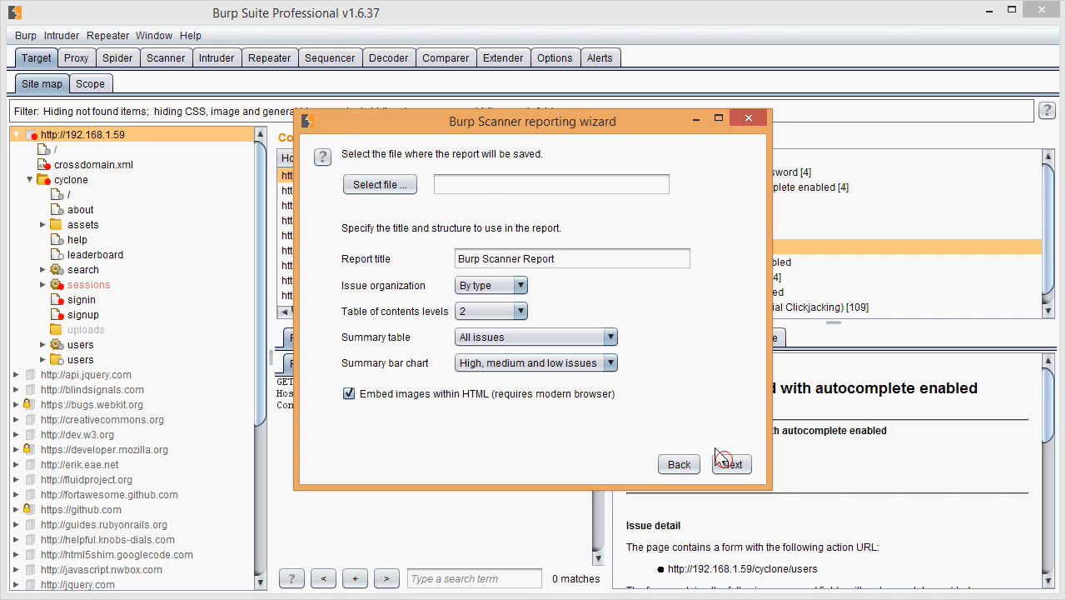
- Save the report as test1.html titled 'Cyclone unauth 01 Burp Scanner Report' and generate it
click(494, 183)
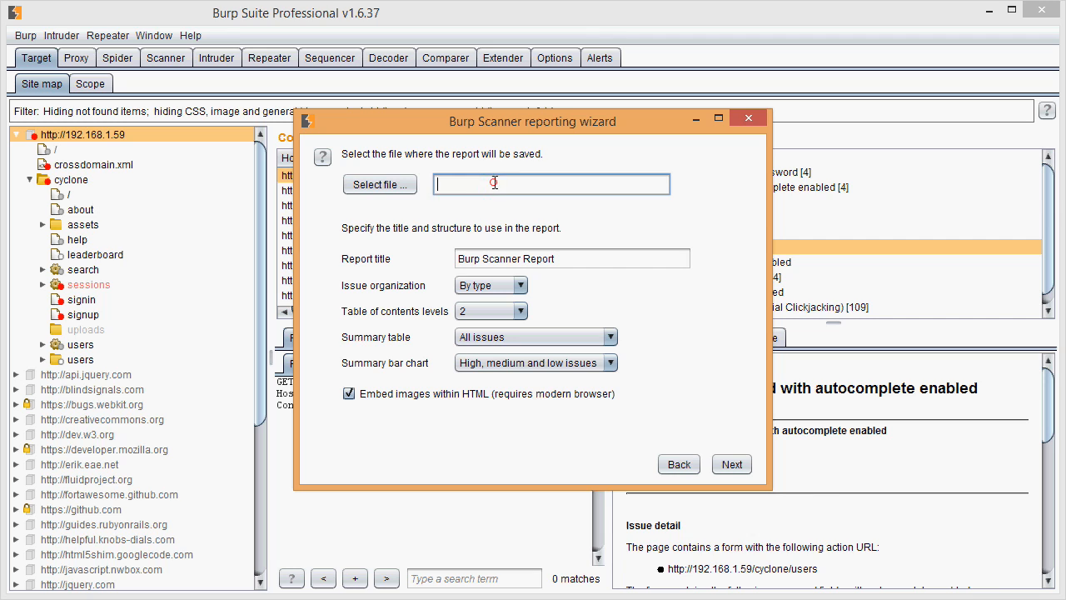
text(test1.html)
click(589, 258)
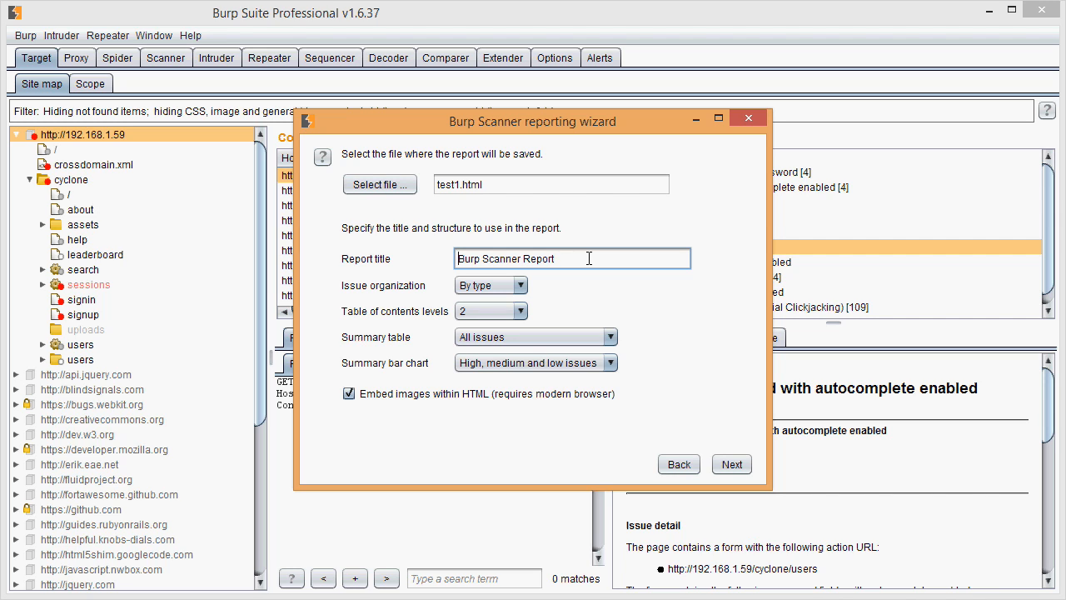
text(Cyclone)
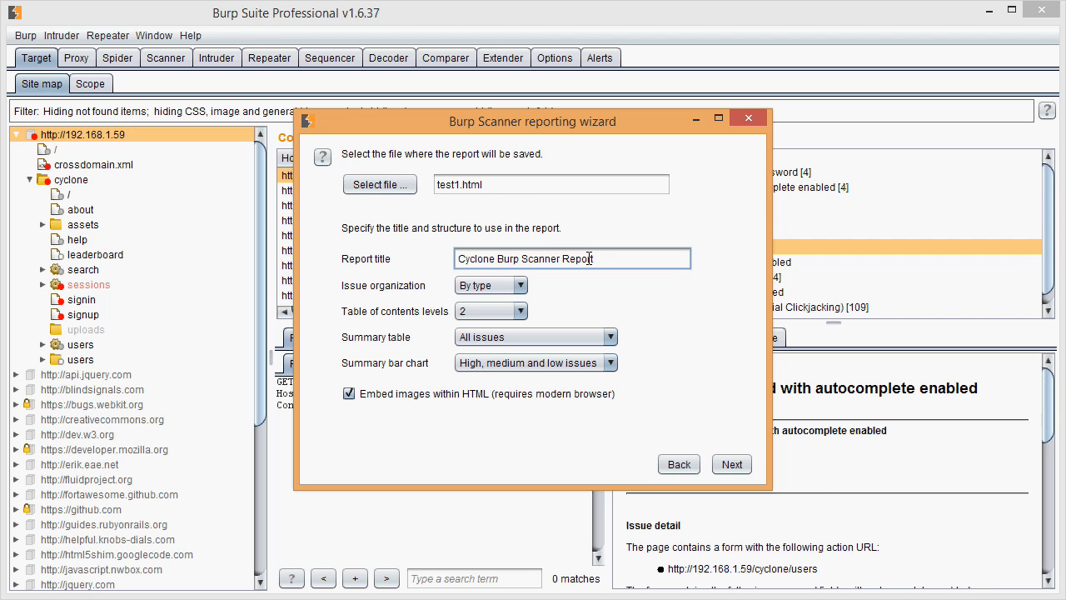
text( unauth)
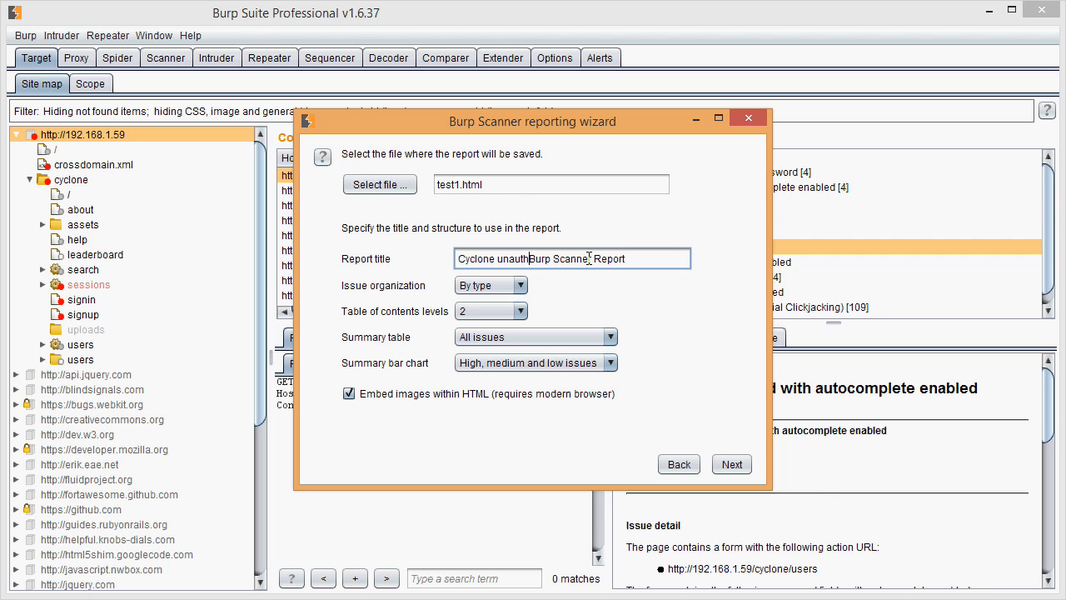
text( 01)
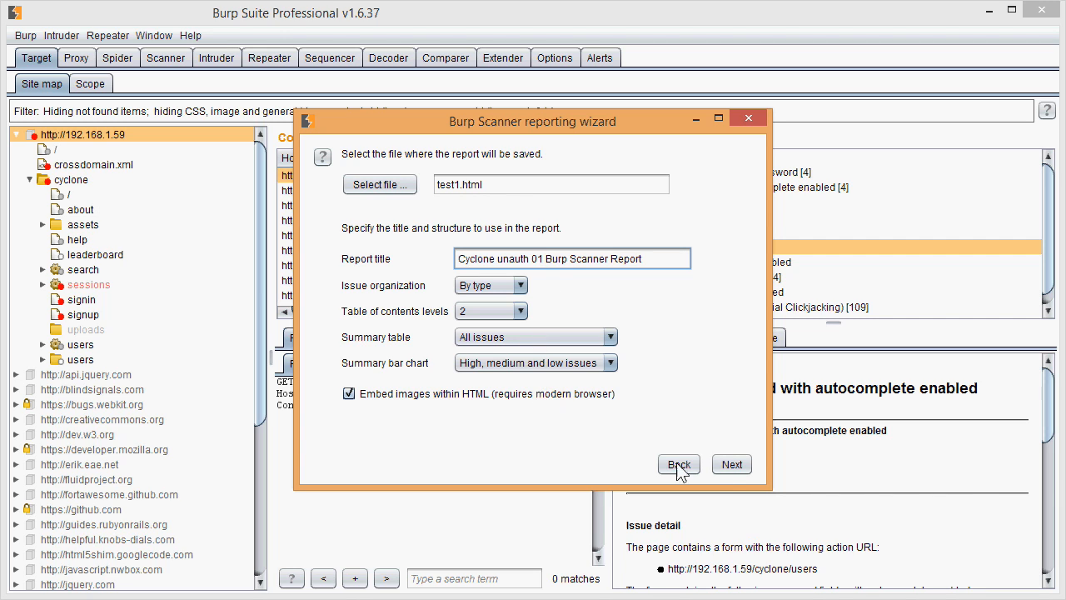
click(731, 464)
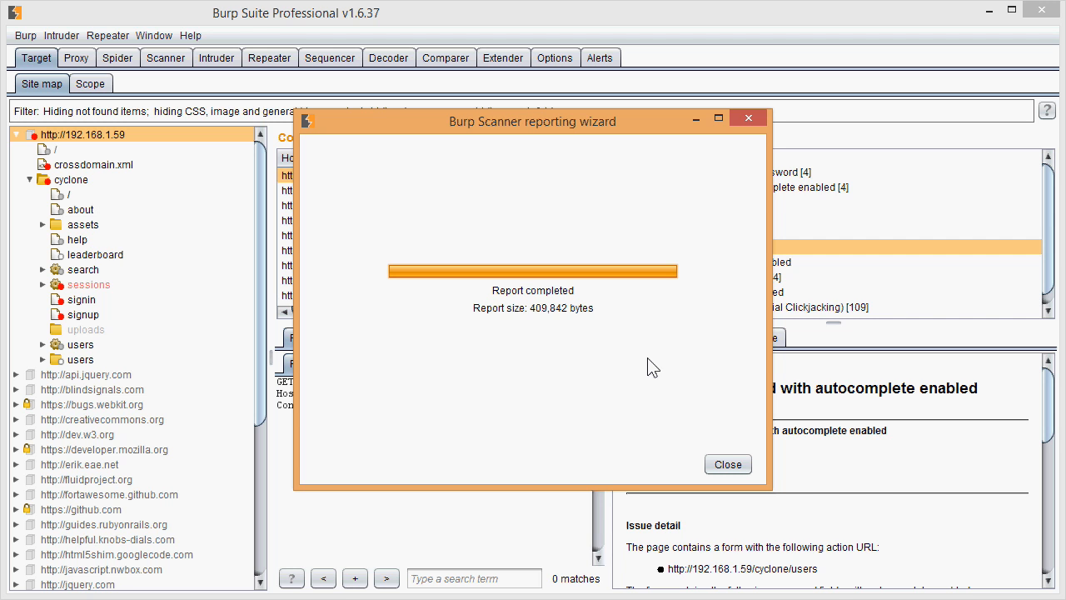
- Close the finished wizard and scroll through the report's Contents in Firefox
click(731, 465)
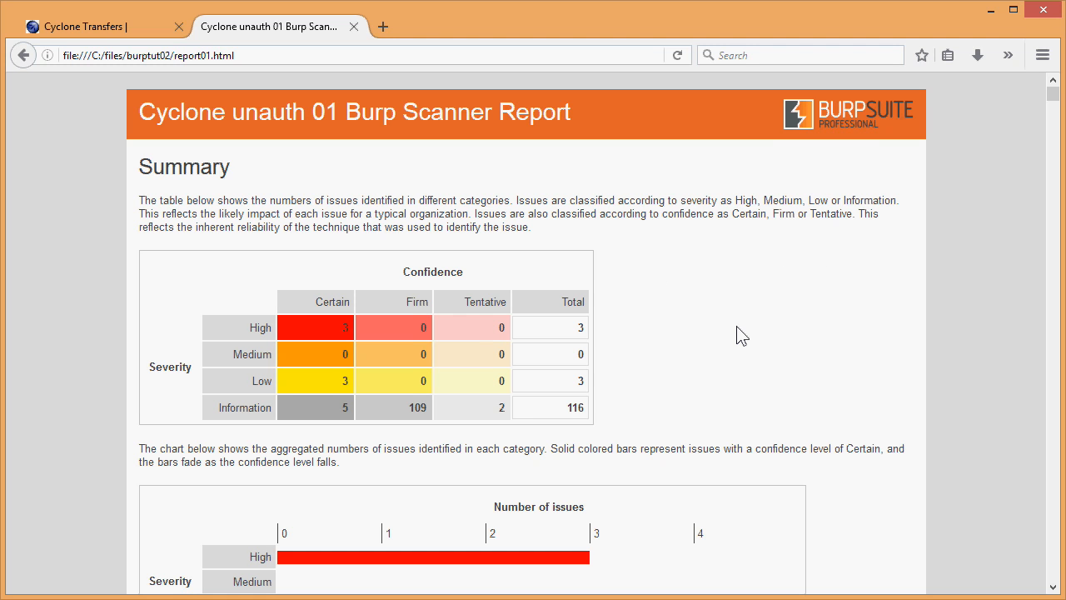
scroll(738, 333, down, 4)
scroll(738, 333, down, 3)
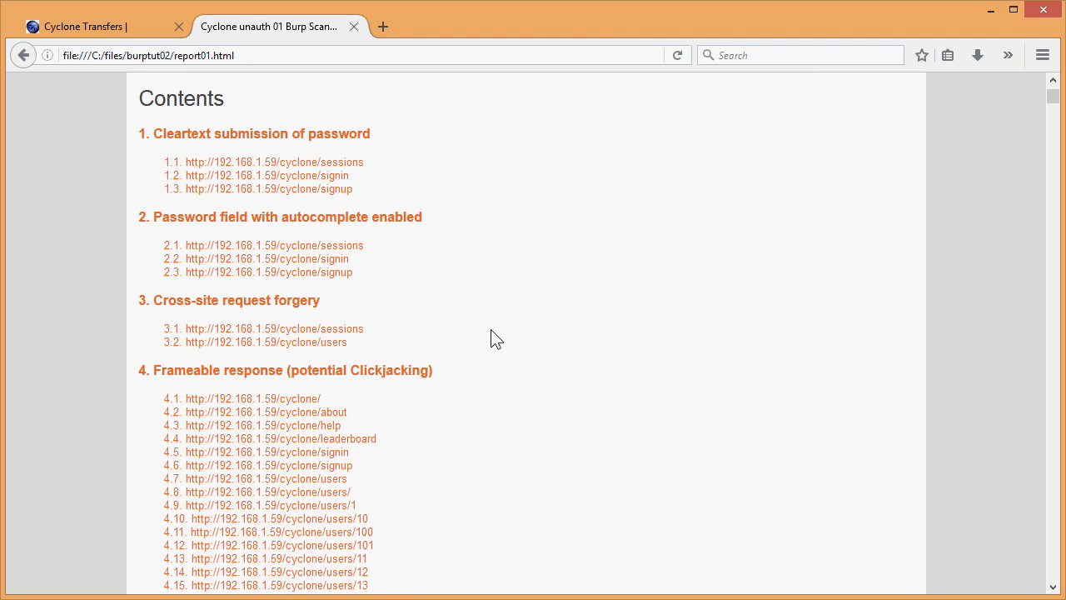
scroll(491, 331, down, 4)
scroll(491, 330, up, 2)
- Jump to '3. Cross-site request forgery' and scroll down to the /cyclone/sessions finding 3.1
click(281, 203)
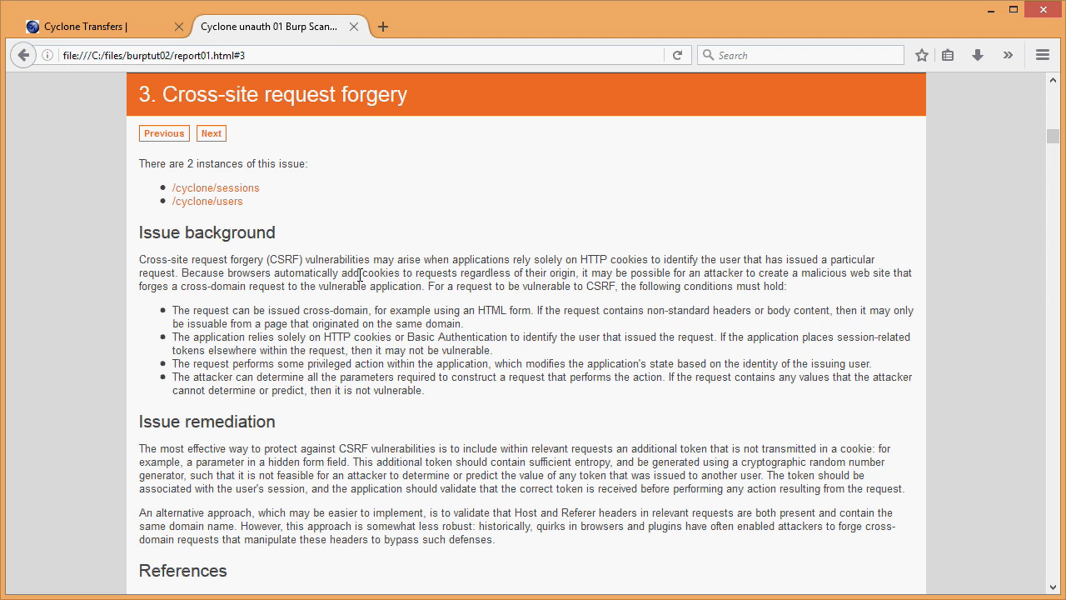
scroll(466, 388, down, 4)
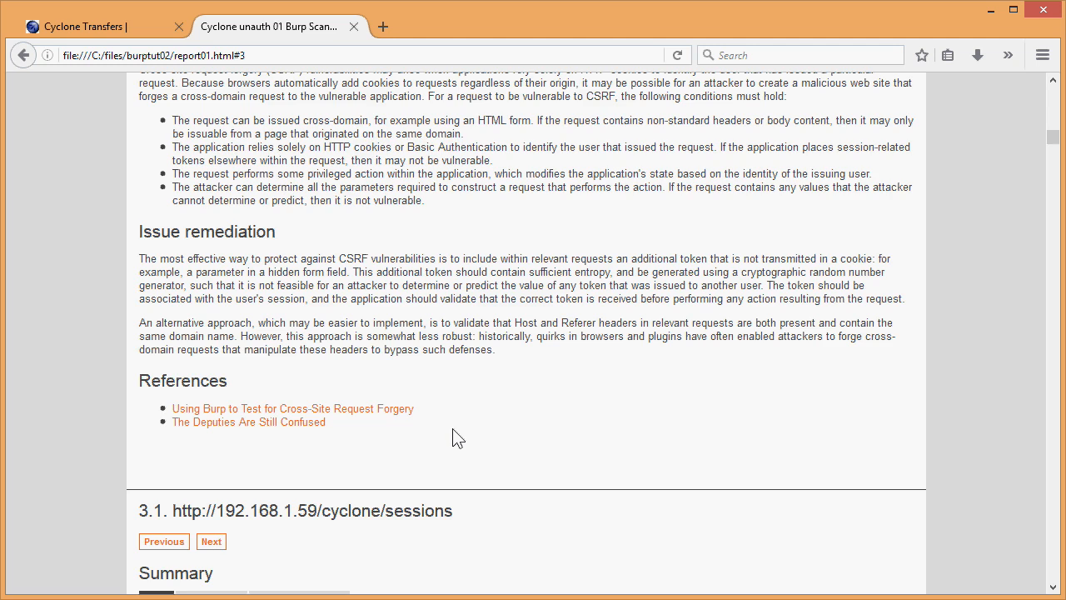
scroll(456, 437, down, 8)
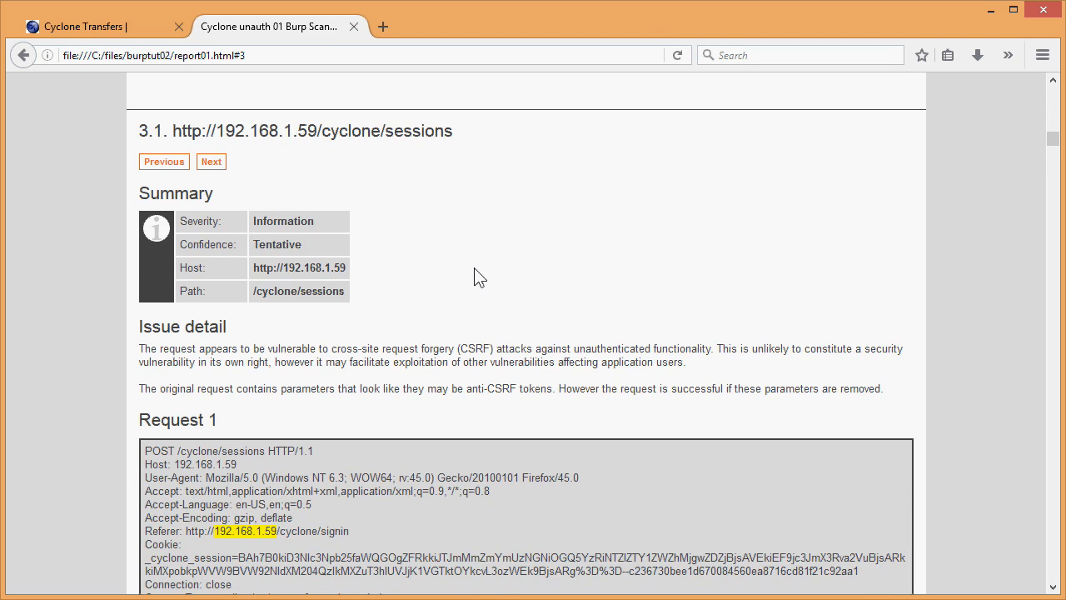
scroll(476, 268, down, 4)
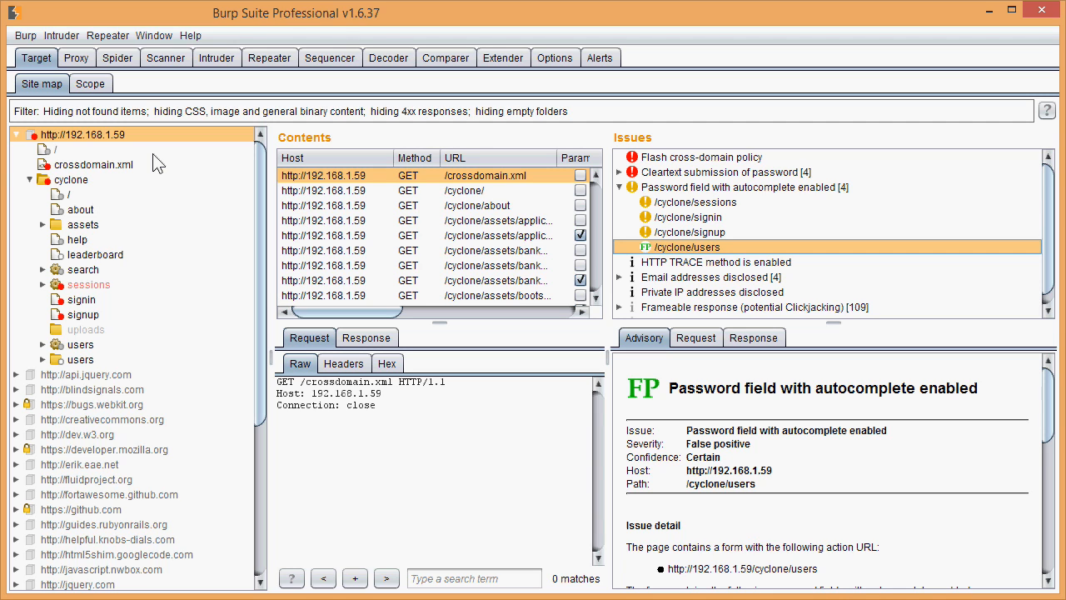
- Start Burp > Save state, keeping all tool states and configurations, through to file selection
click(26, 34)
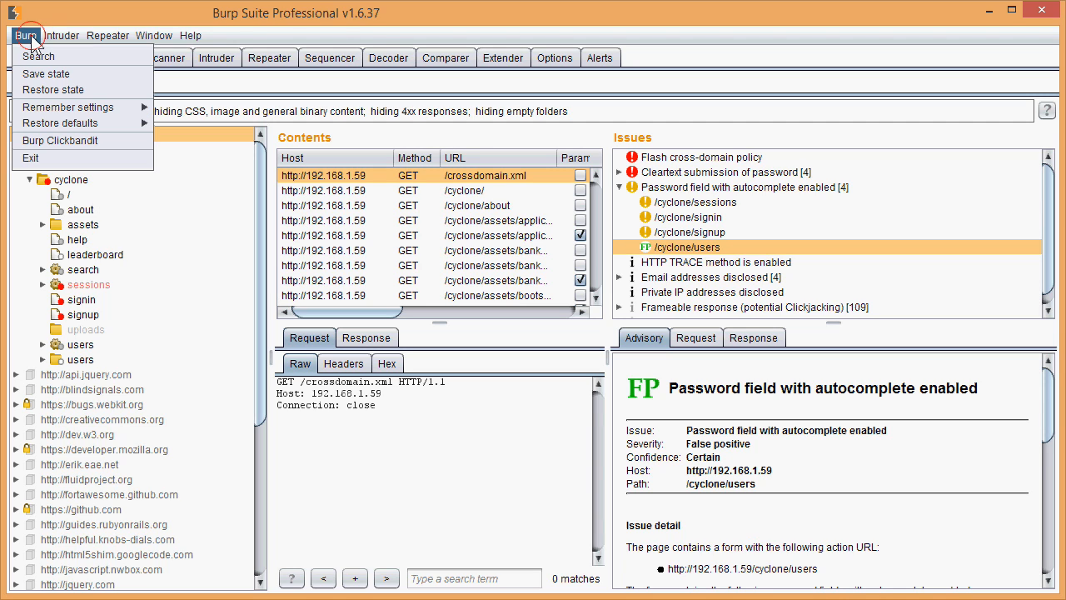
click(52, 74)
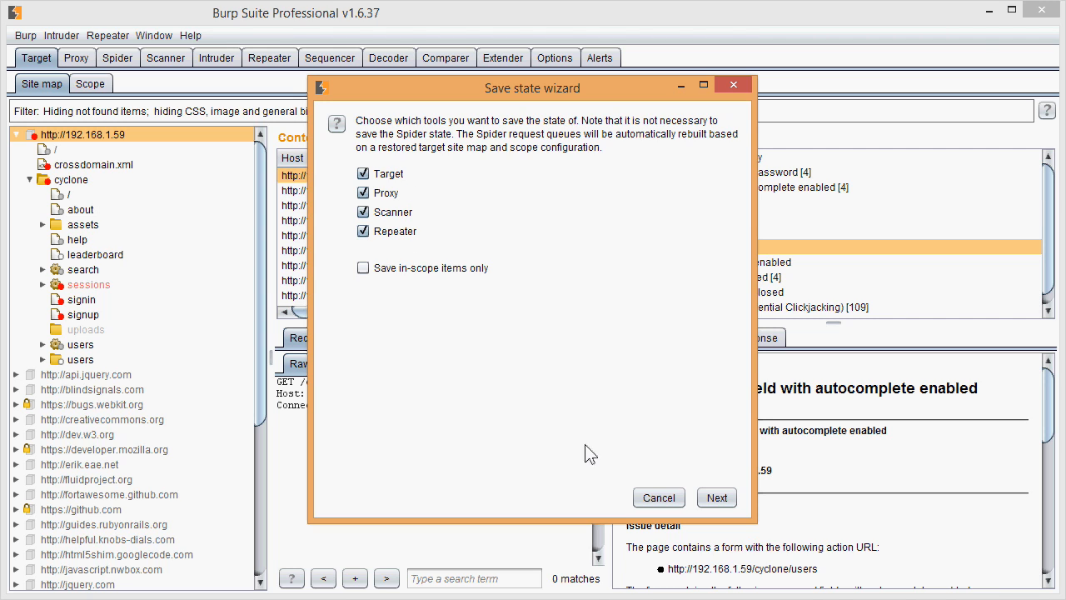
click(715, 498)
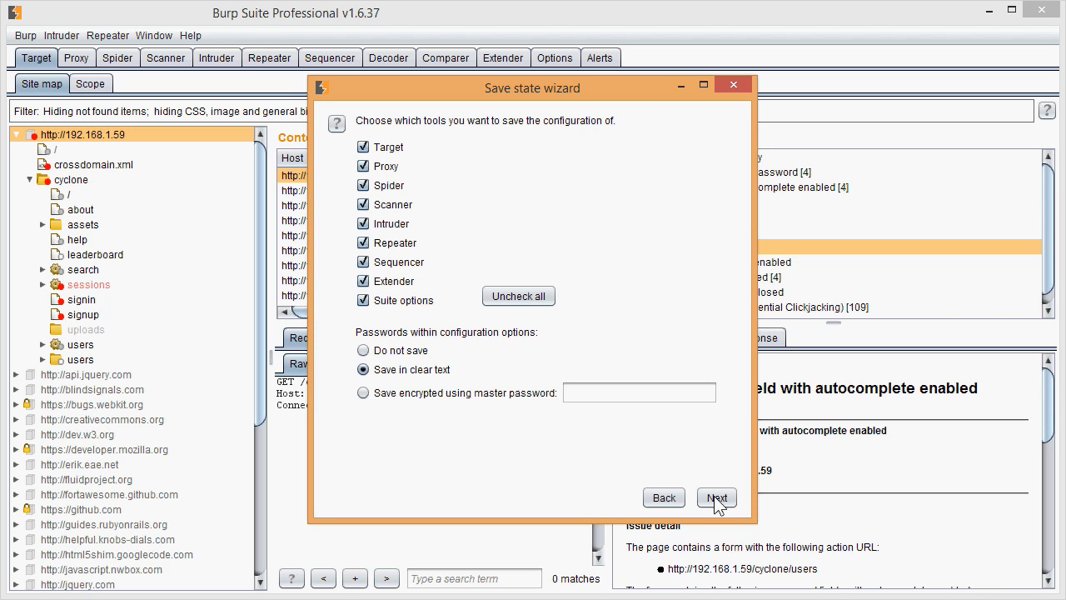
click(715, 498)
click(715, 499)
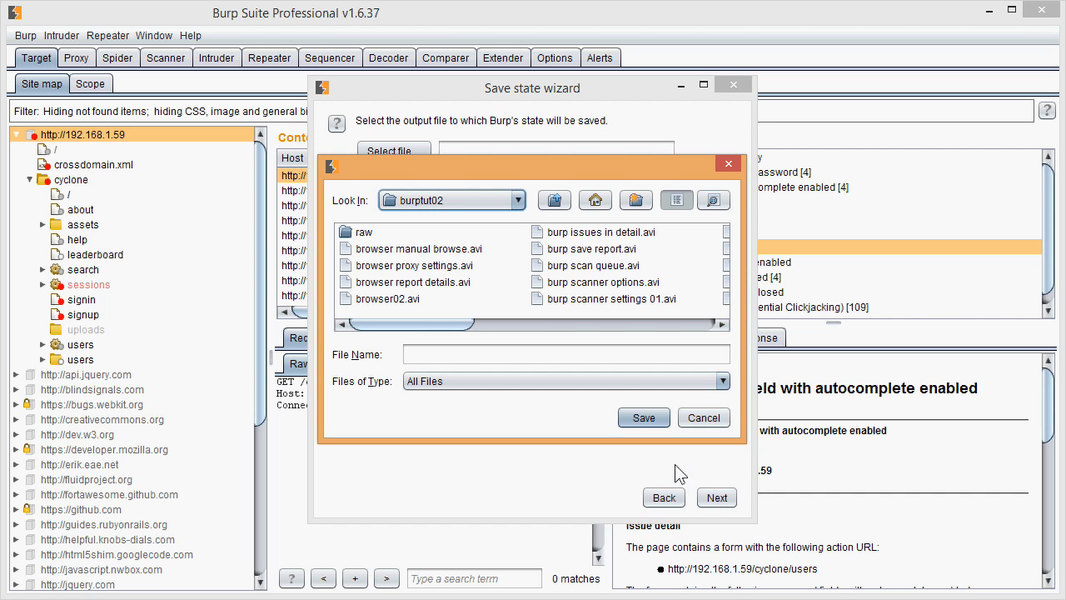
- Save the state as 'cyclone unauth 01.burp' in C:\files\burptut02 and start writing it
click(535, 353)
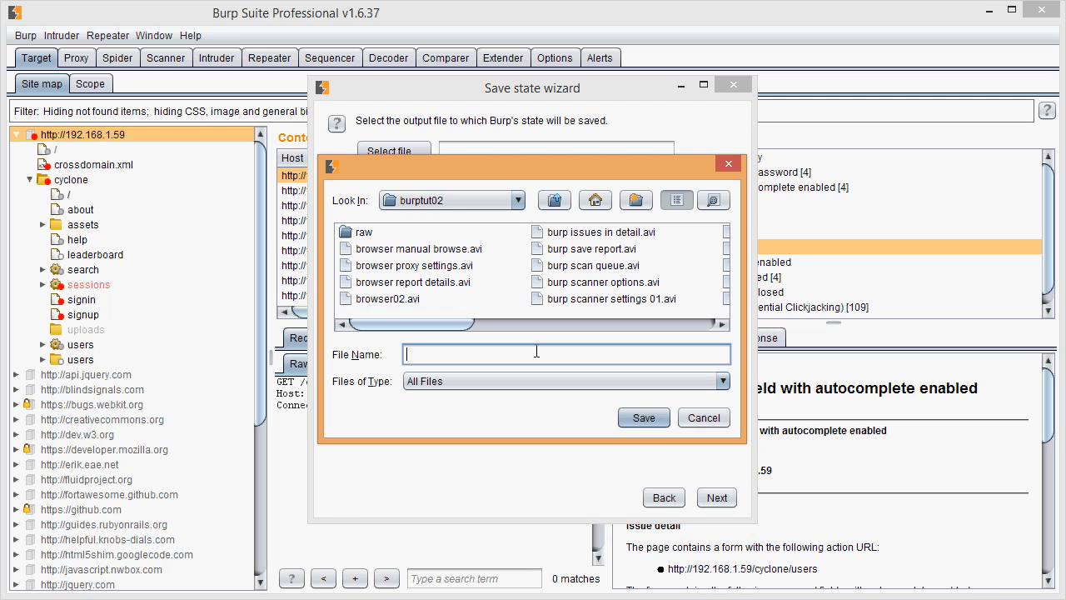
text(cyclone unauth 01.burp)
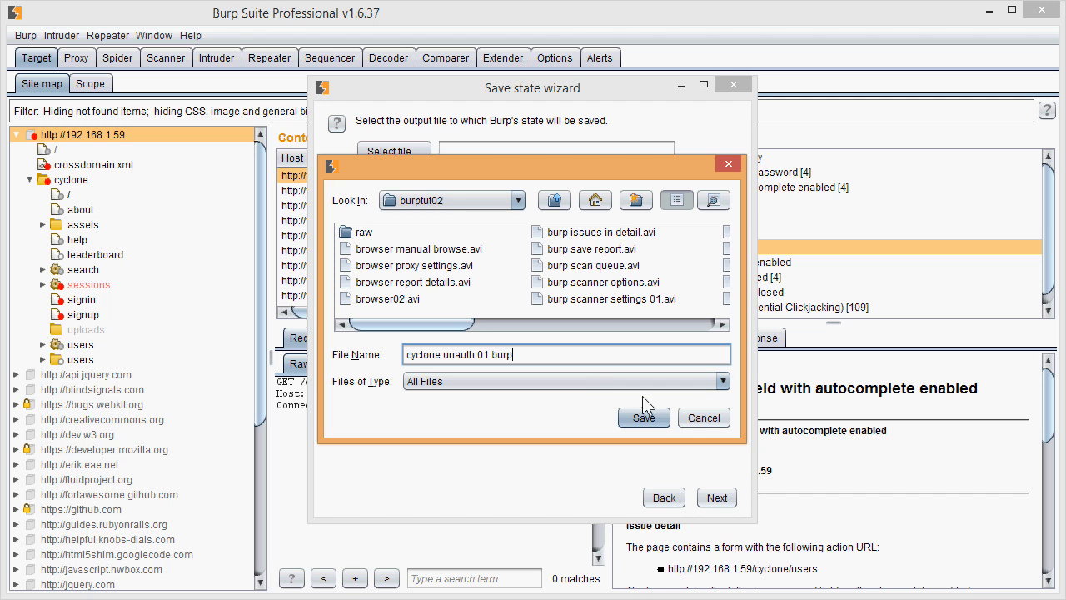
click(646, 418)
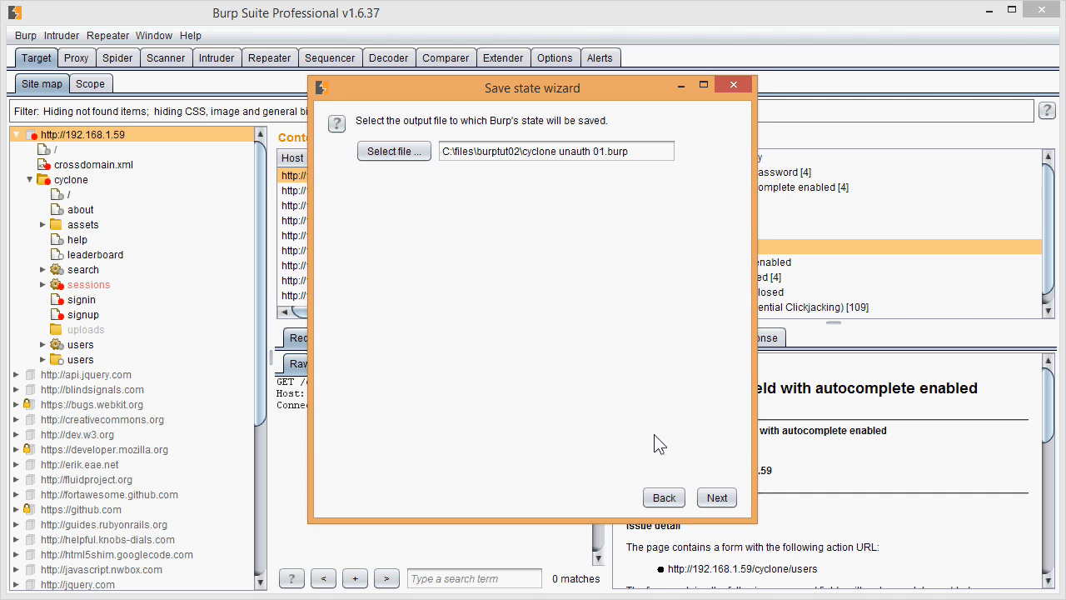
click(712, 499)
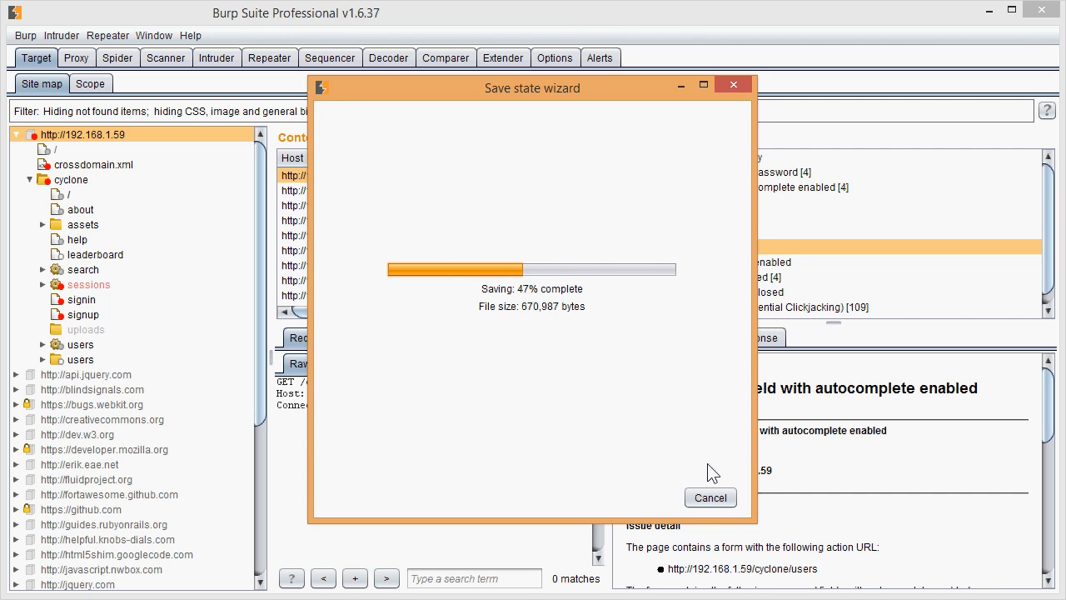